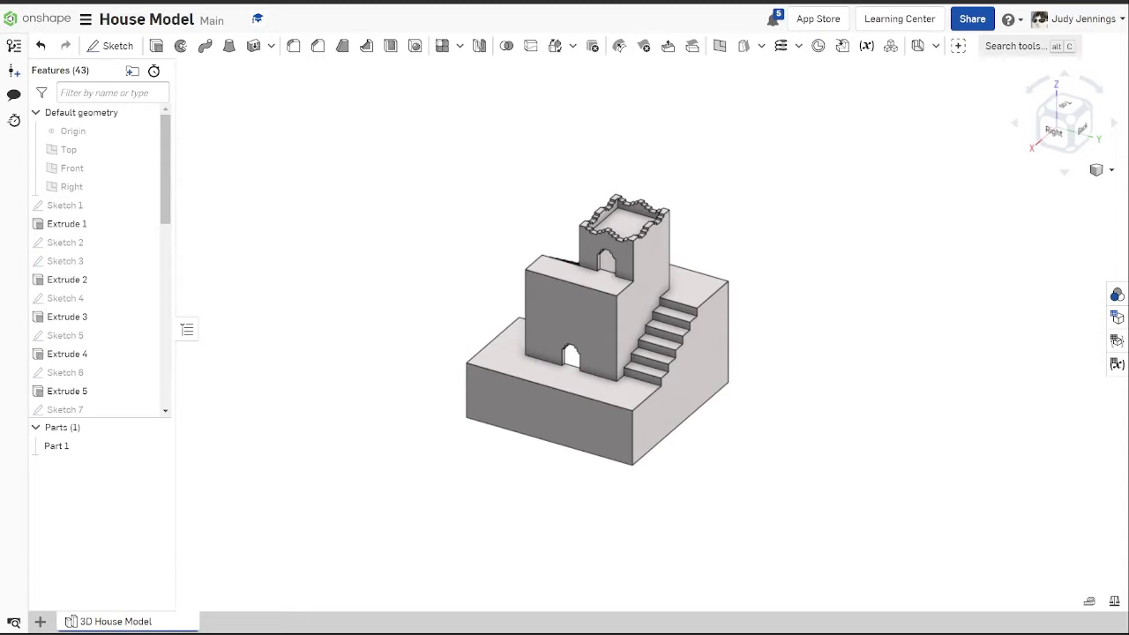
Create a drawing from a custom ANSI size A template in inches, with a border, no titleblock and no views.
click(40, 622)
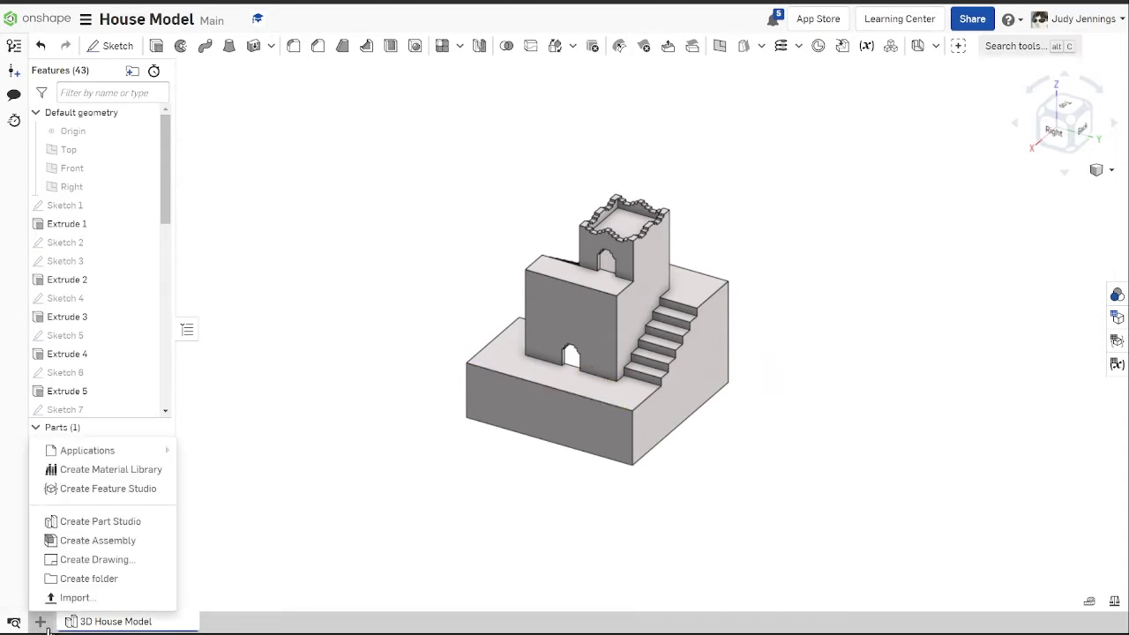
click(121, 565)
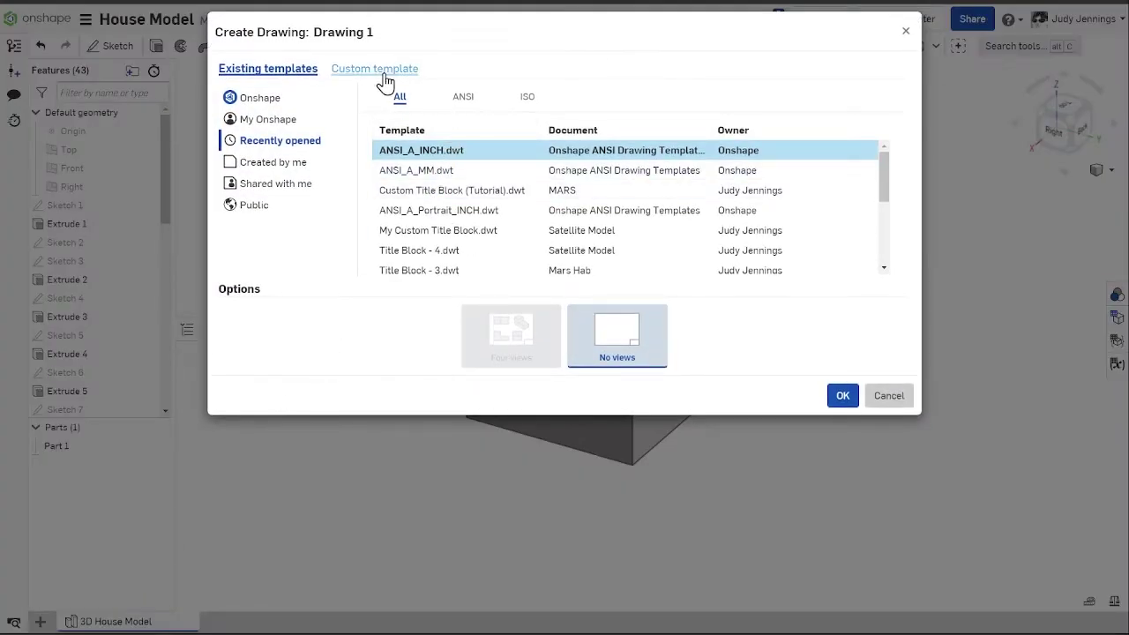
click(369, 71)
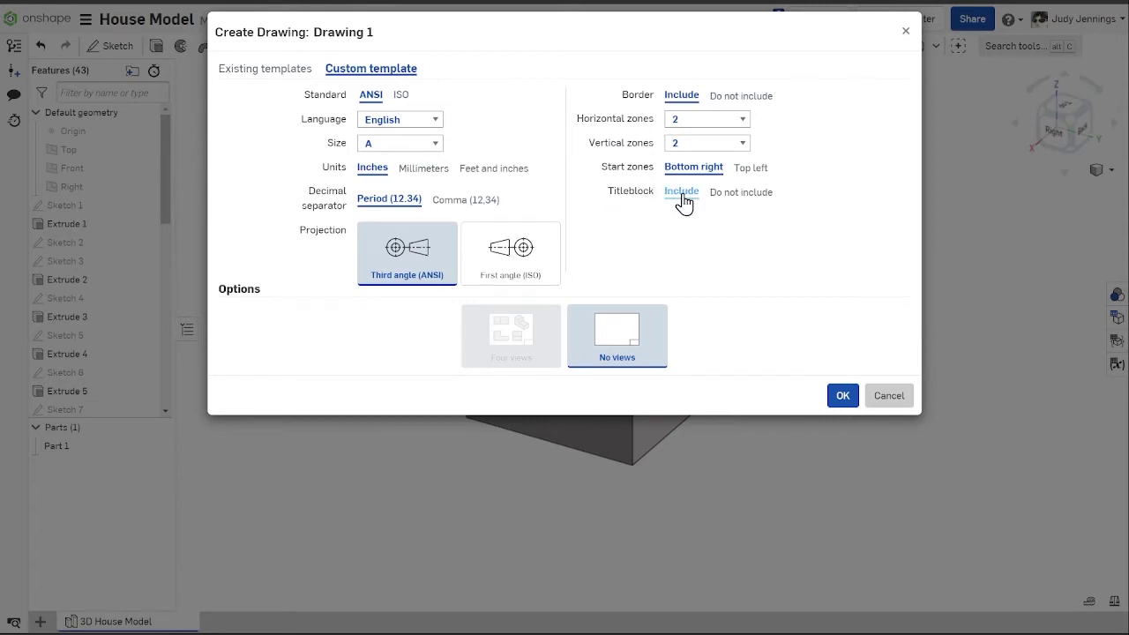
click(752, 194)
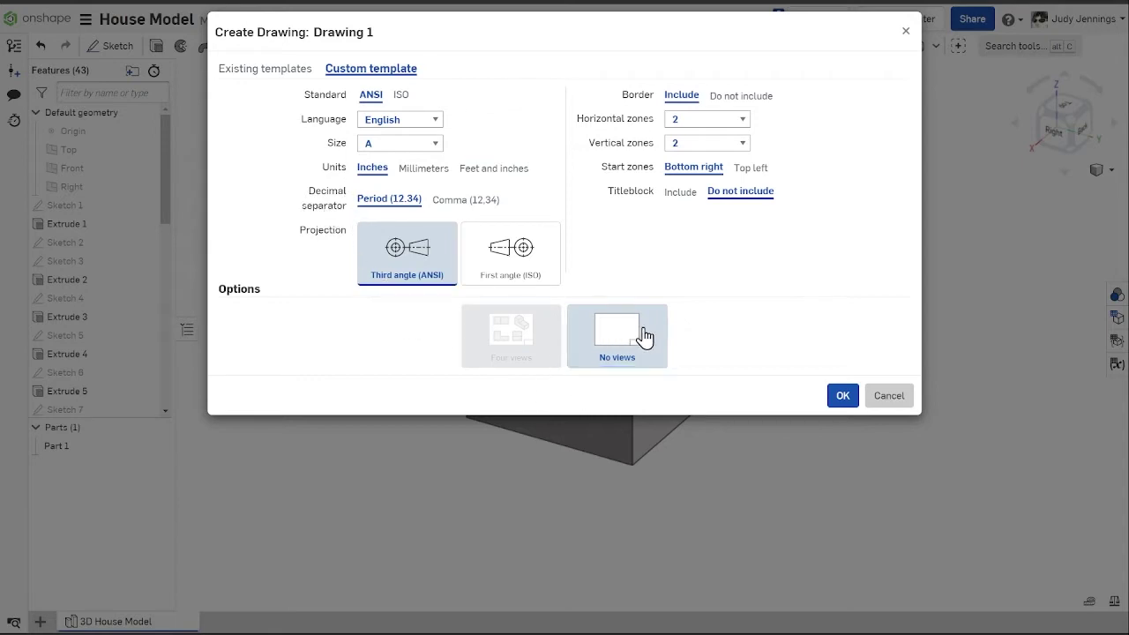
click(843, 397)
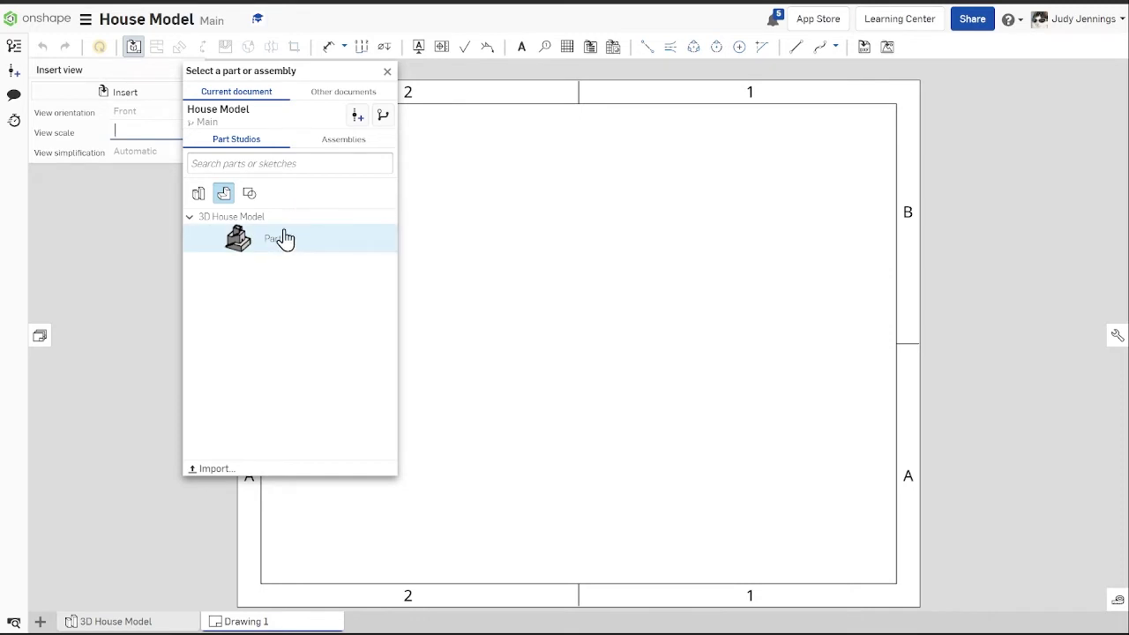
click(190, 219)
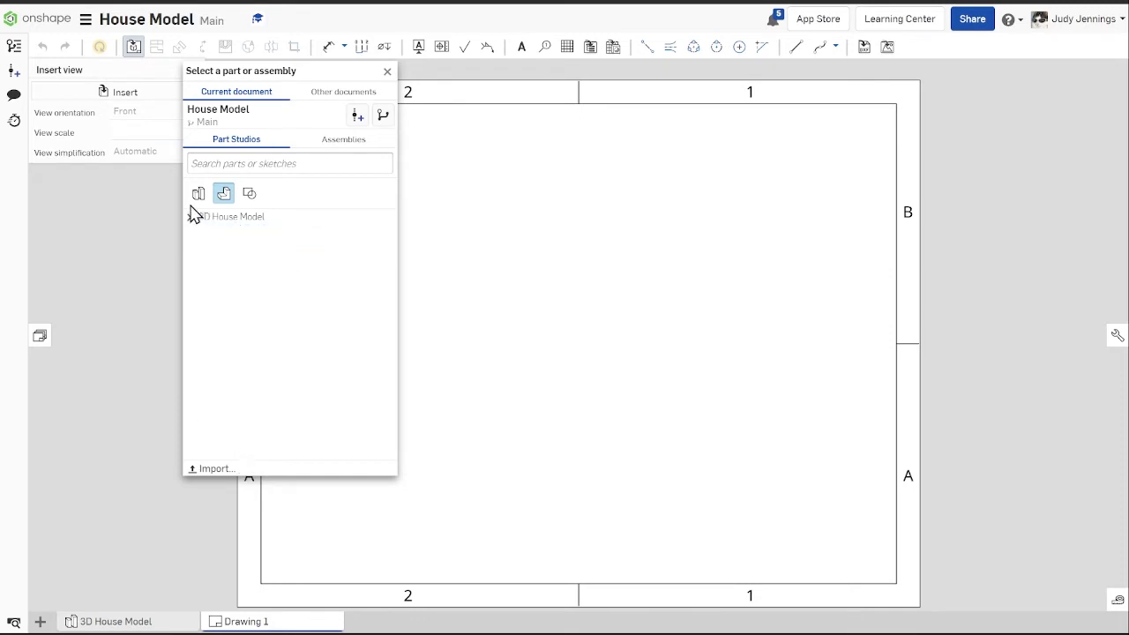
click(189, 220)
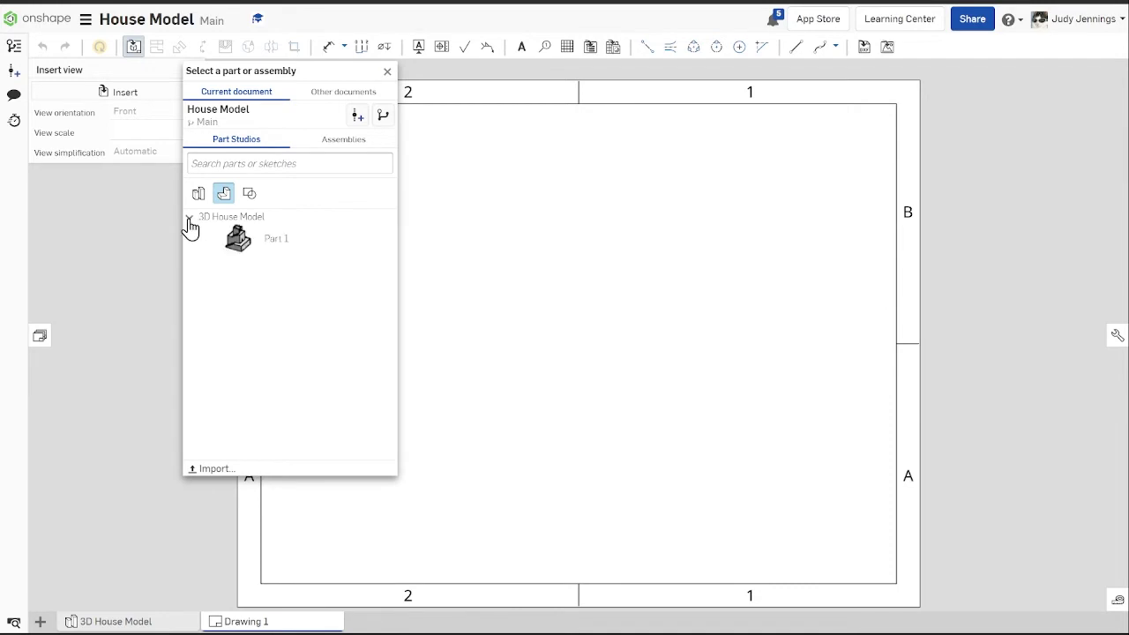
click(274, 250)
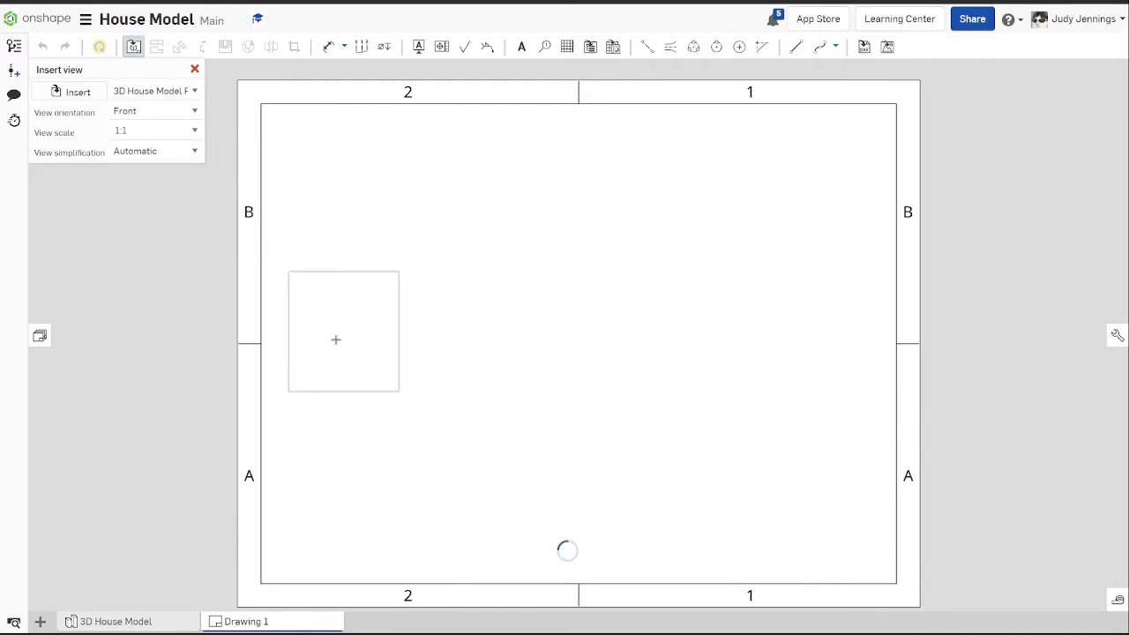
click(195, 70)
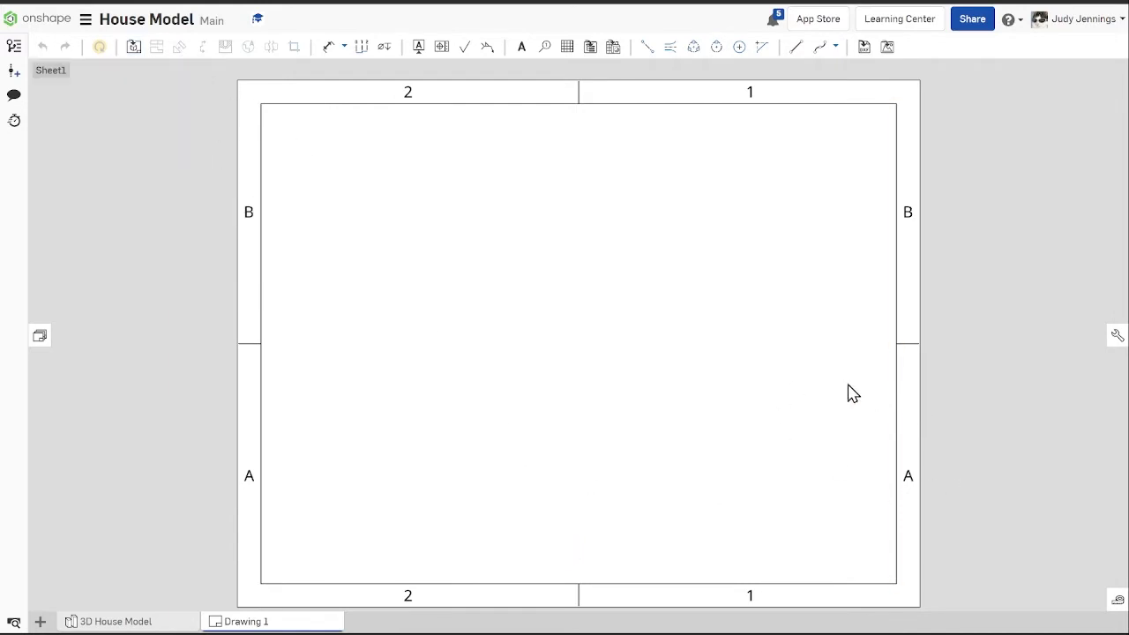
Insert a Front view of Part 1 from 3D House Model at 1.25:1 scale in the sheet's lower-left area.
click(134, 46)
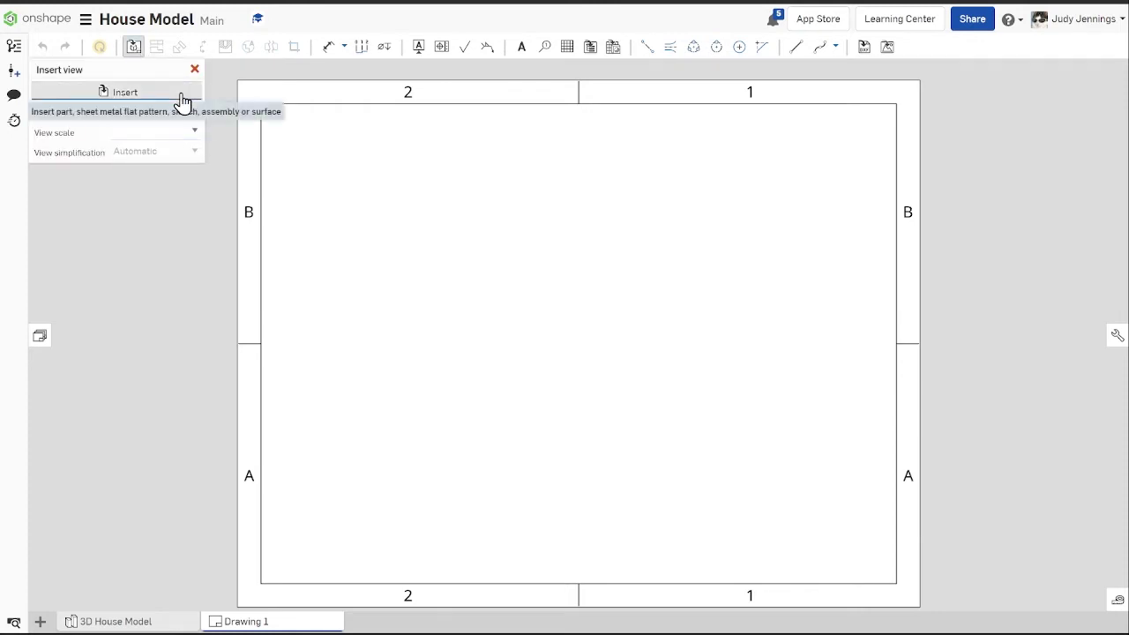
click(183, 97)
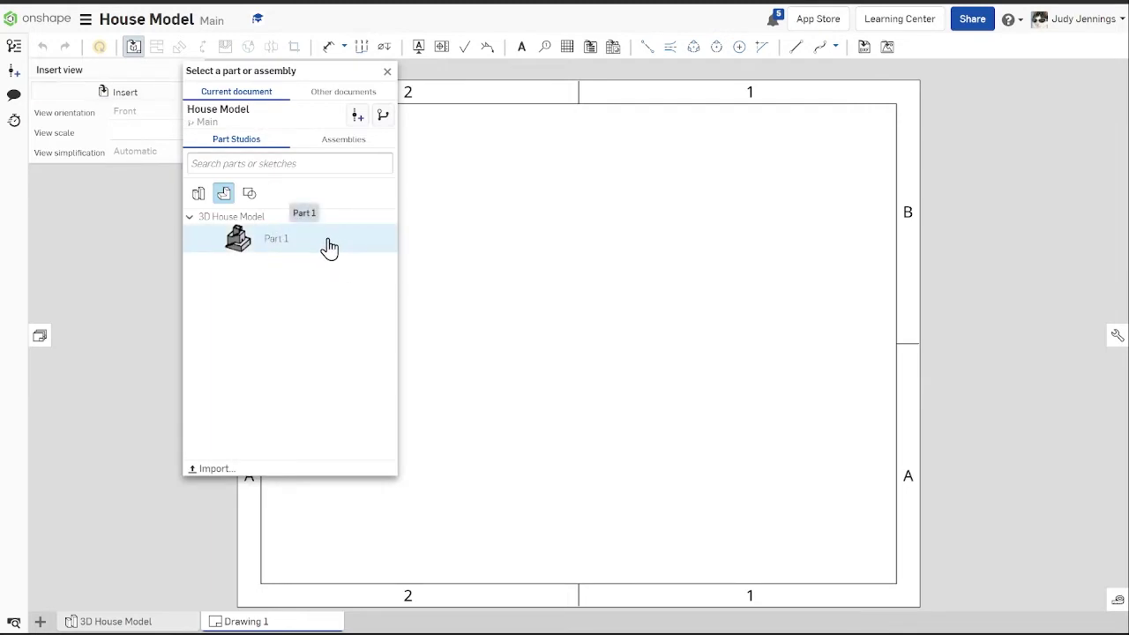
click(256, 245)
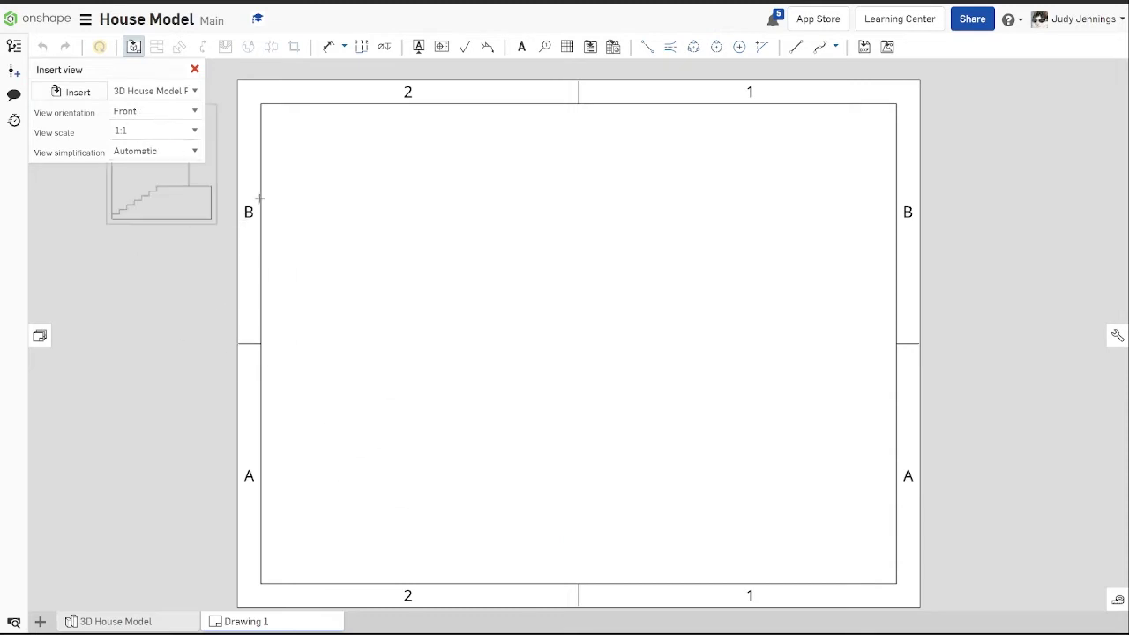
click(138, 128)
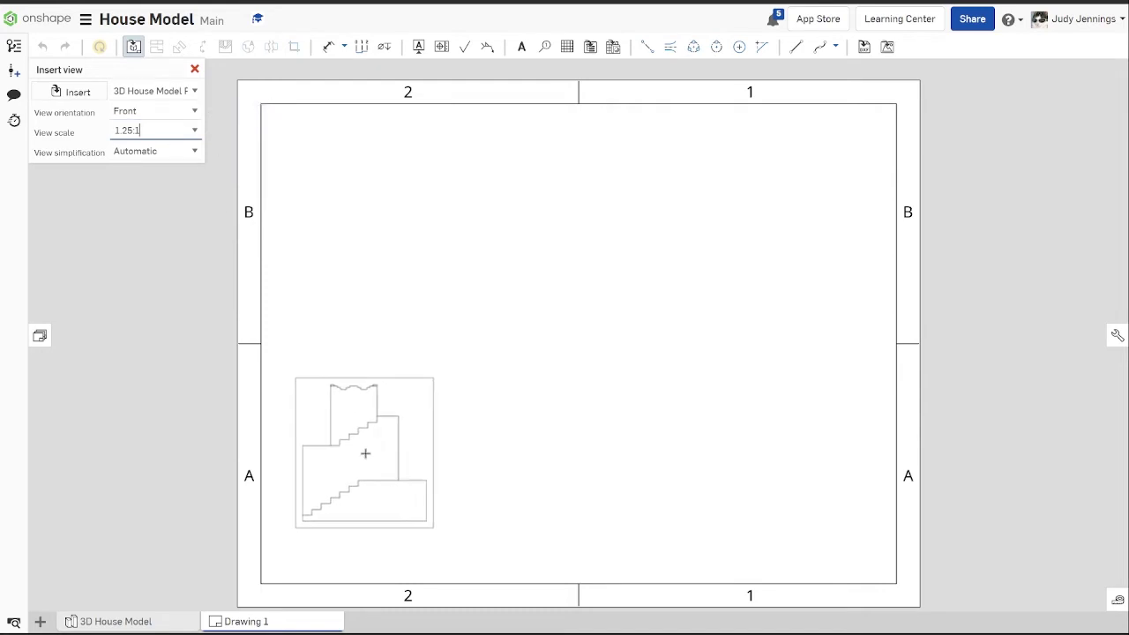
click(365, 454)
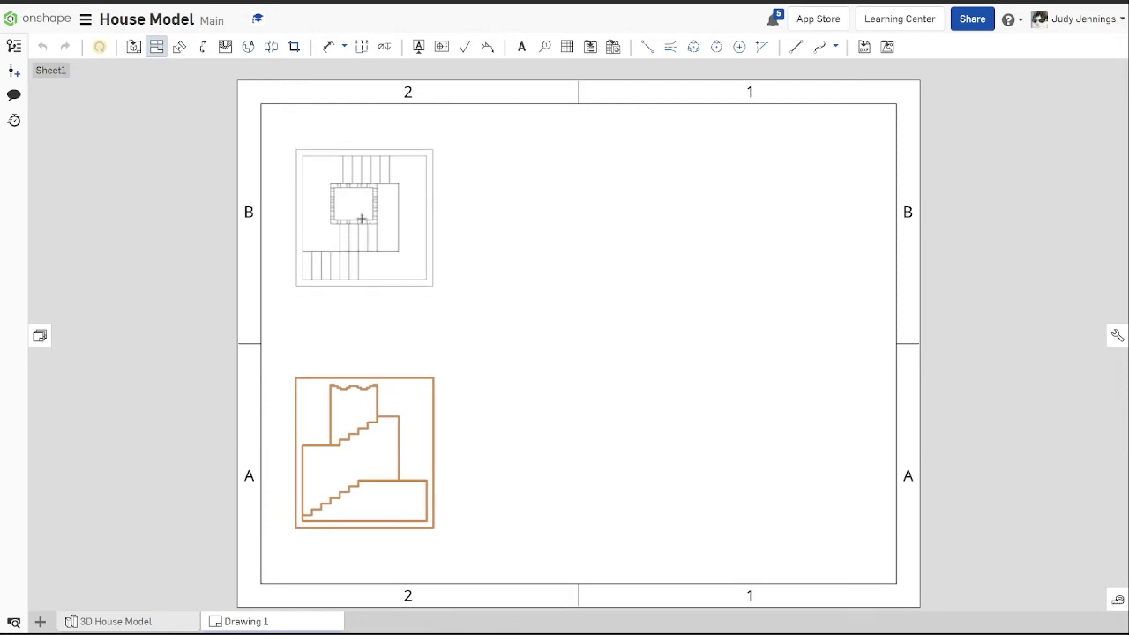
Project the top, right-side and isometric views from the front view, placing them above, beside and diagonally from it.
click(361, 218)
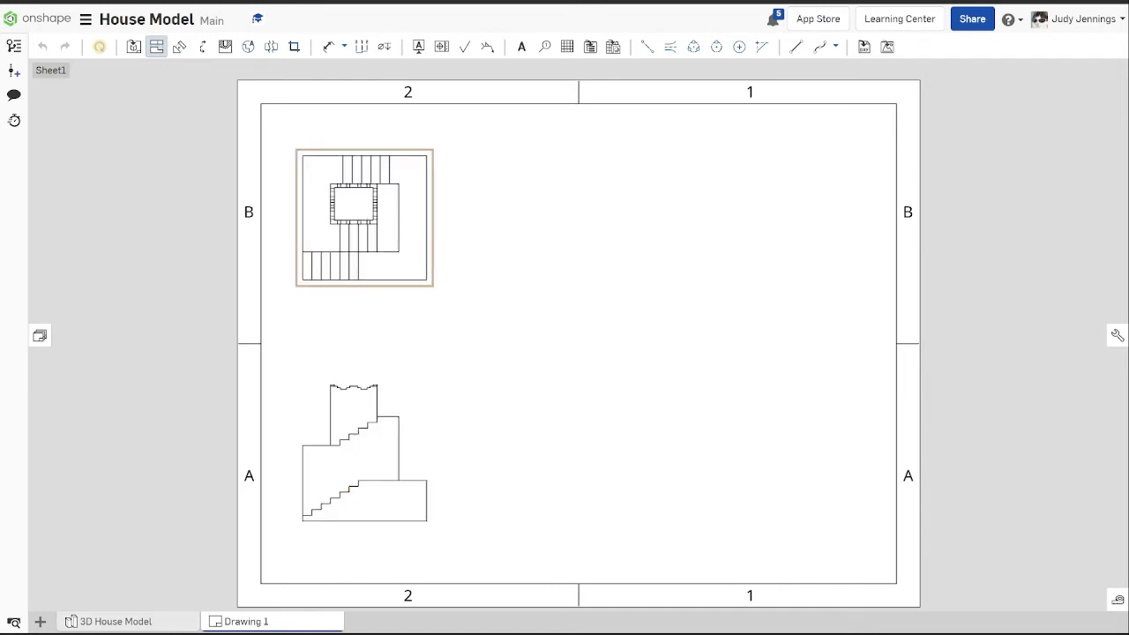
click(367, 532)
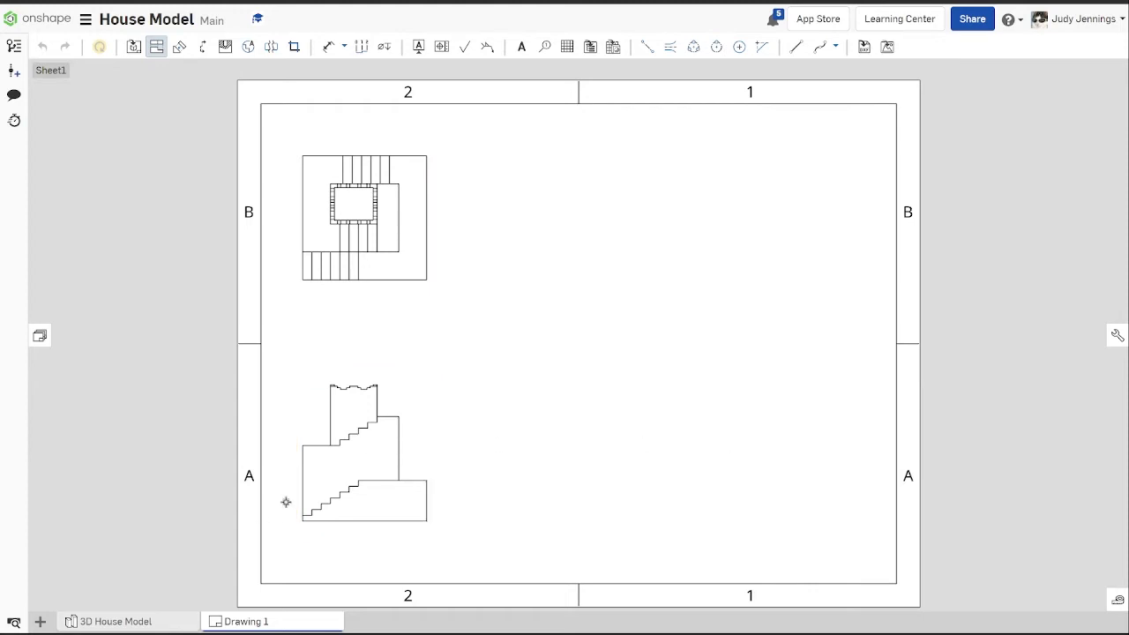
click(362, 446)
drag(362, 445, 752, 493)
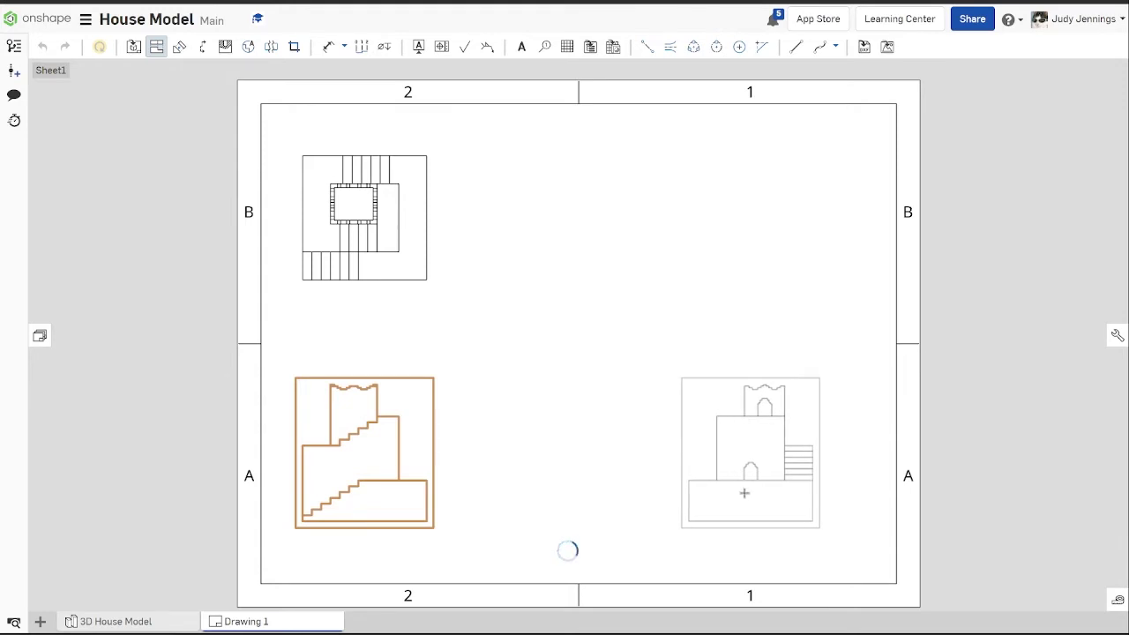
click(368, 447)
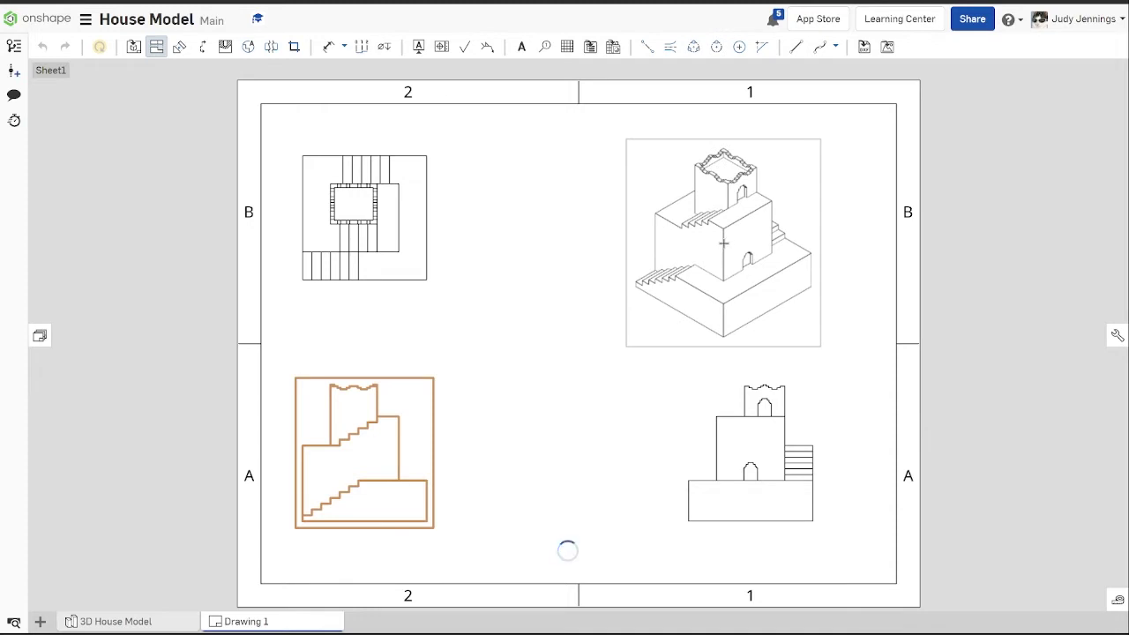
click(694, 265)
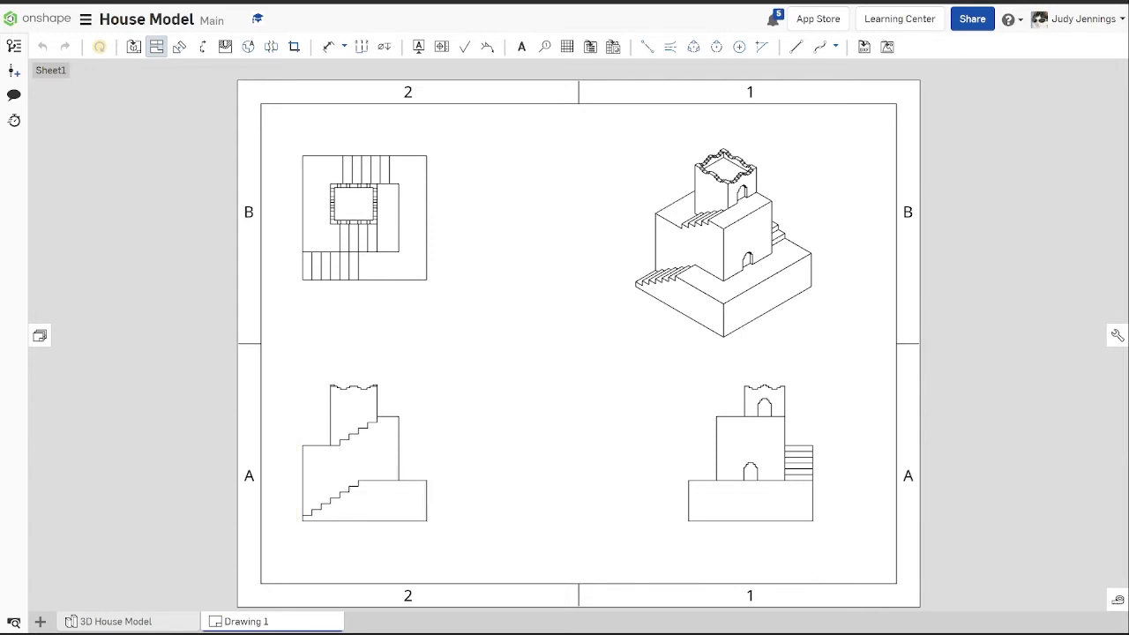
Examine the house in the 3D House Model part studio from the front and right sides.
click(151, 625)
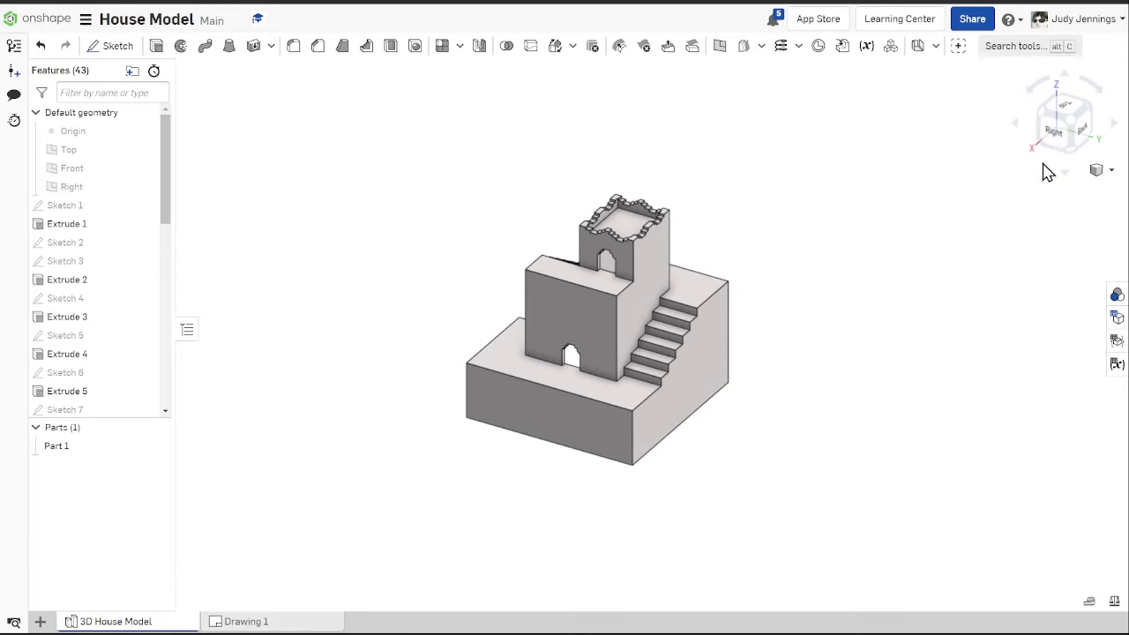
click(1055, 137)
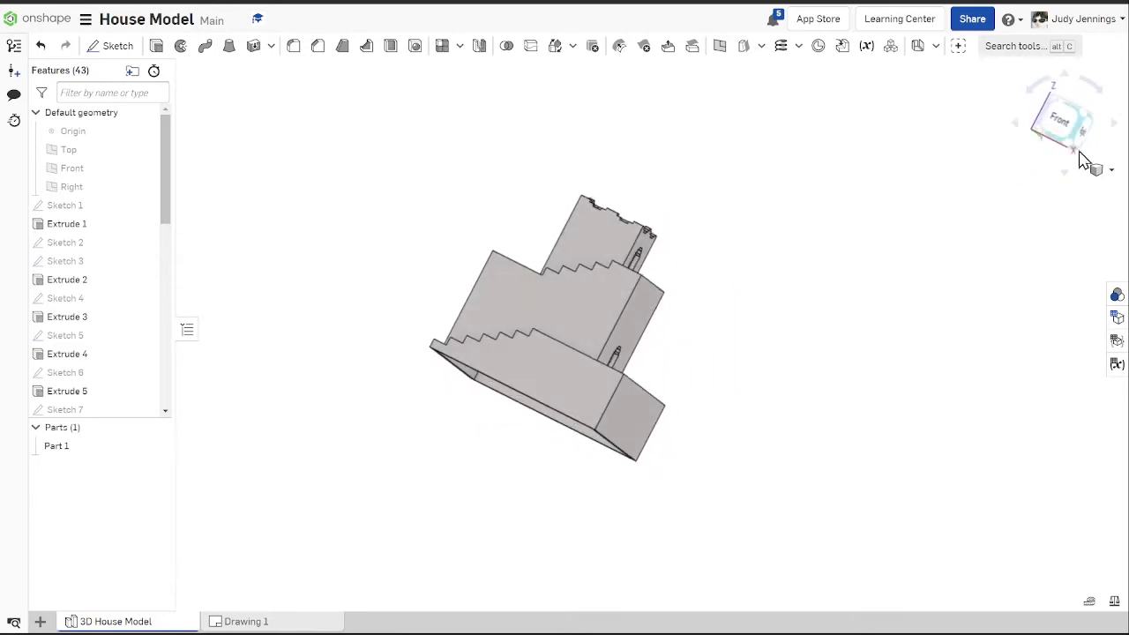
click(1055, 128)
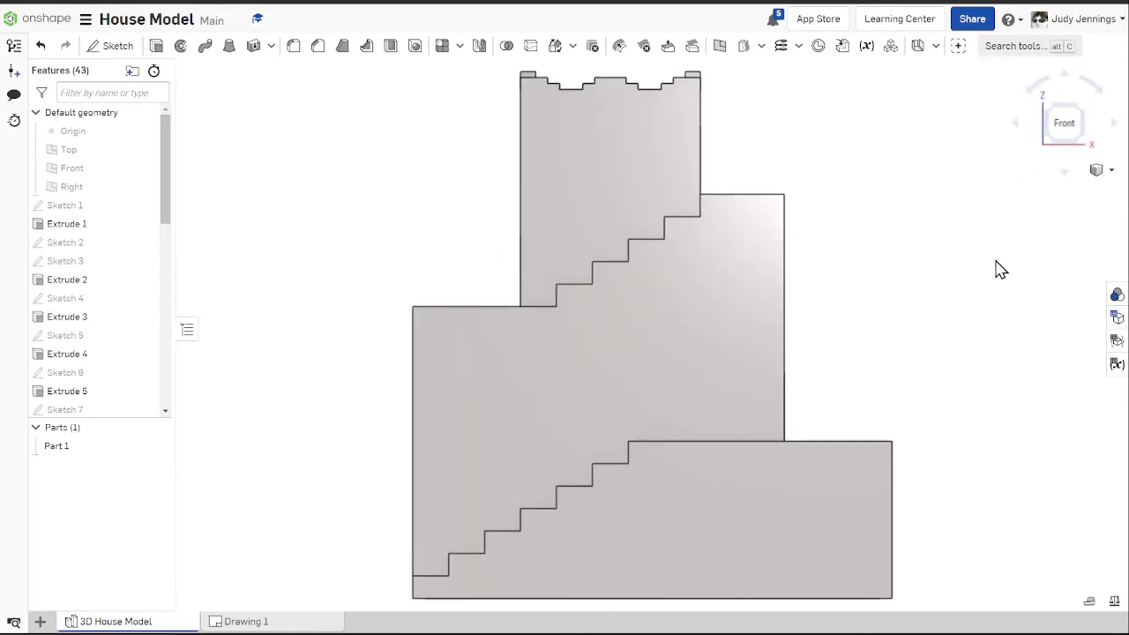
right_click(1070, 133)
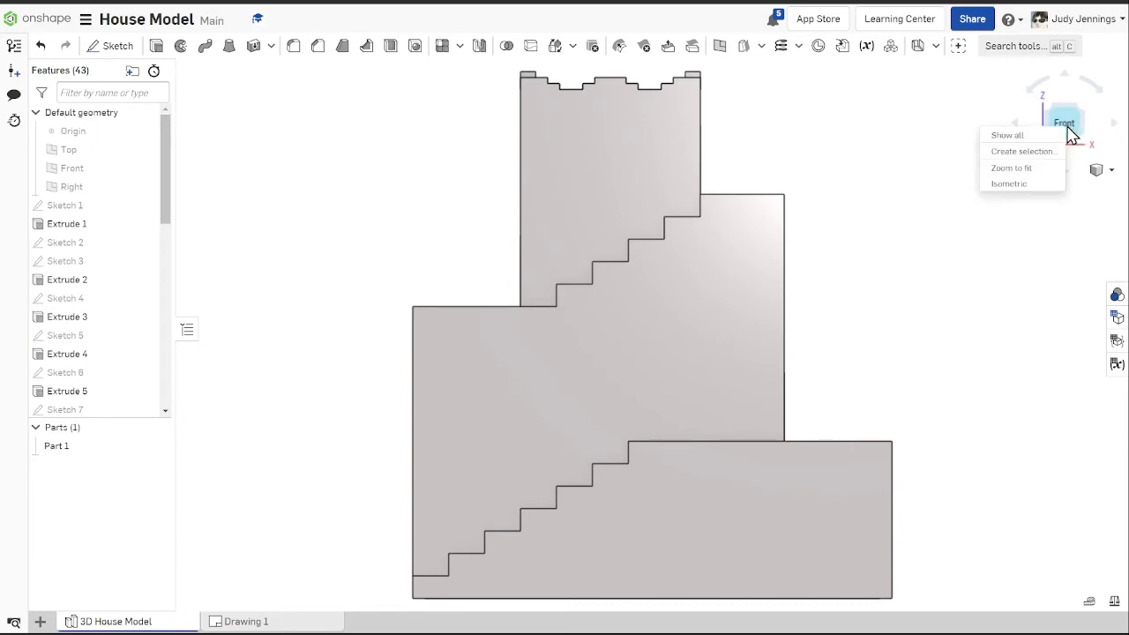
click(1031, 341)
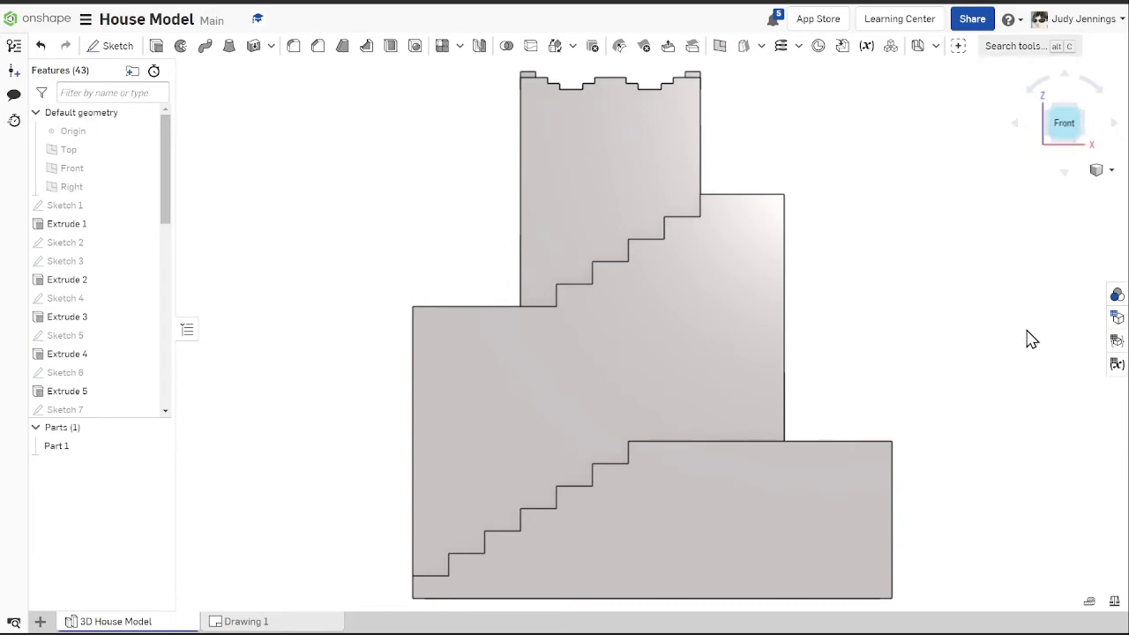
key(shift+4)
mouse_move(981, 309)
right_down()
mouse_move(958, 310)
mouse_move(980, 307)
right_up()
right_drag(1026, 271, 844, 260)
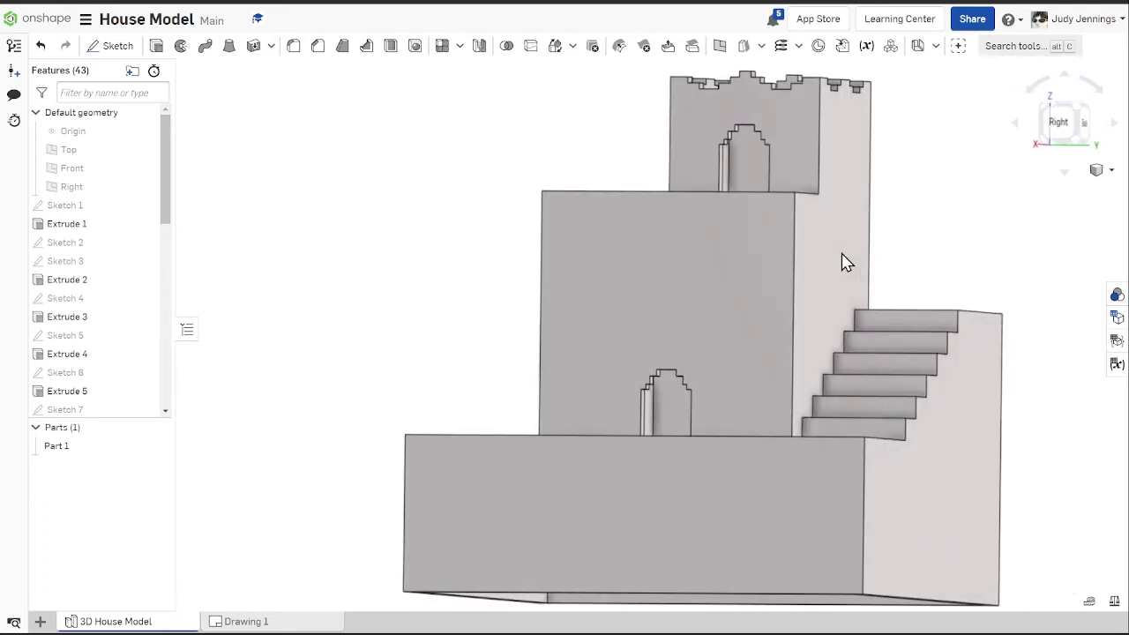
click(1105, 171)
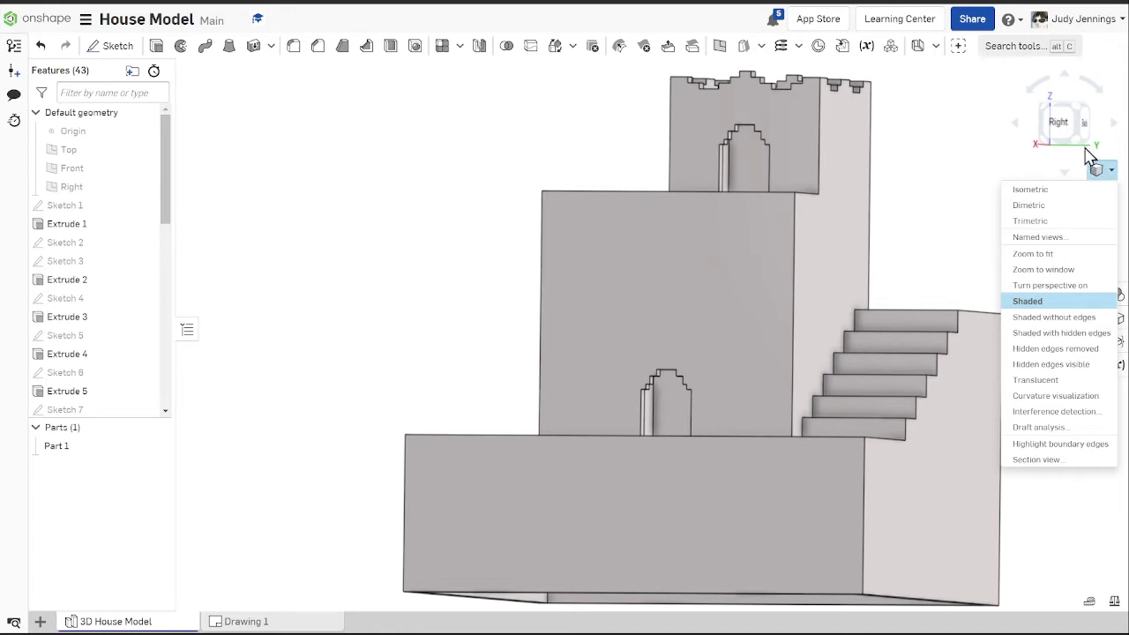
click(953, 164)
scroll(950, 157, down, 5)
middle_drag(909, 201, 596, 284)
right_drag(609, 284, 682, 272)
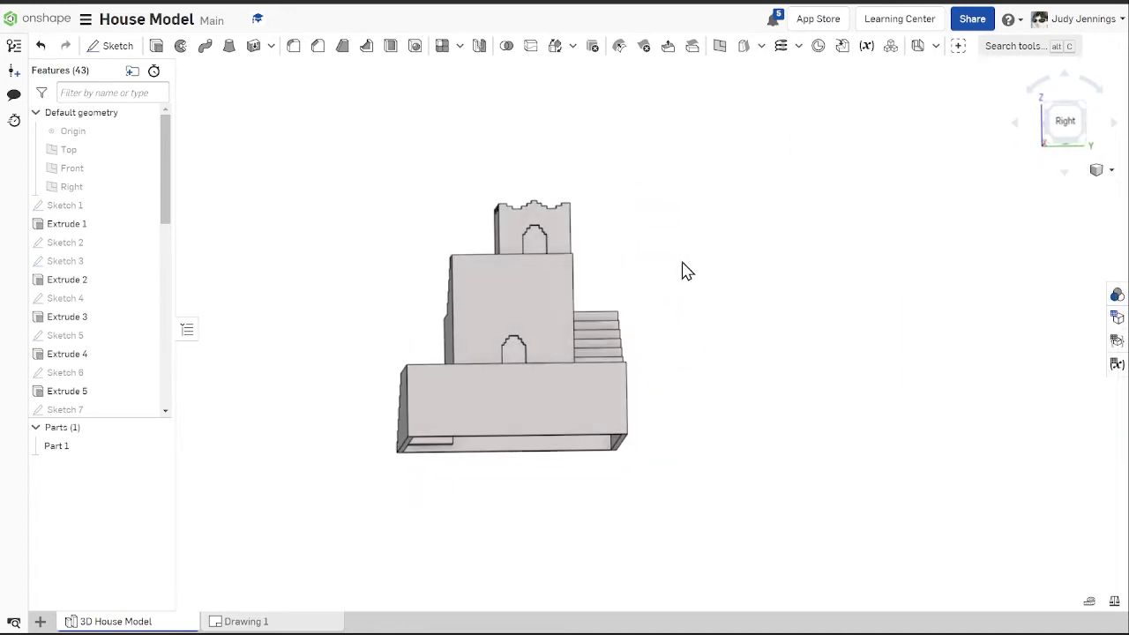
Return to Drawing 1, end view projection and move the front view right and slightly up, away from the sheet border.
click(223, 622)
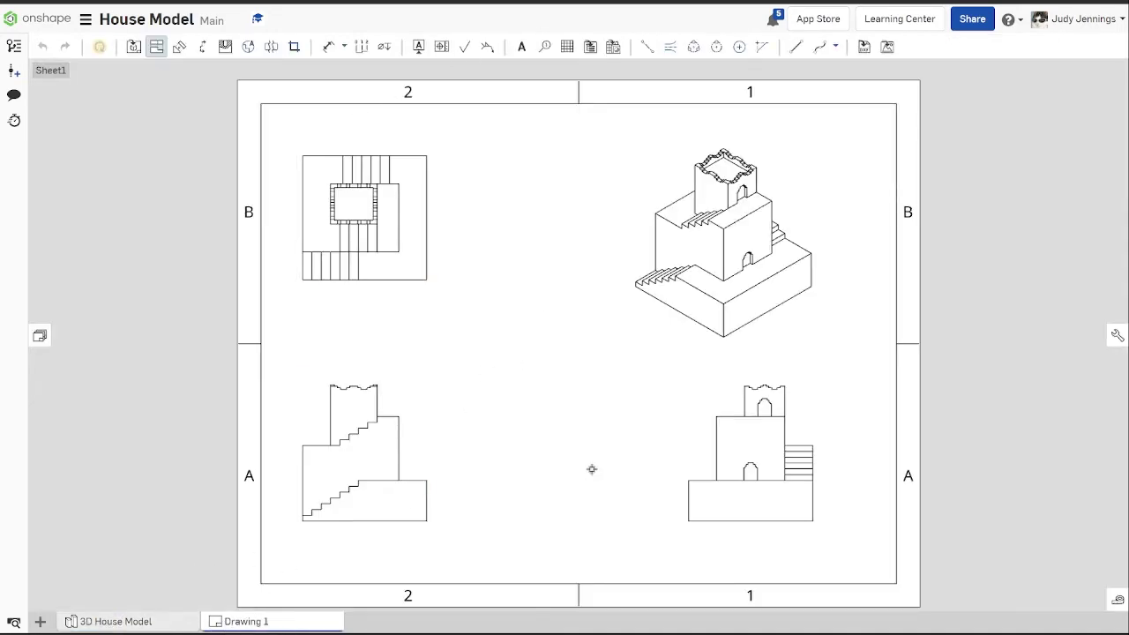
click(344, 463)
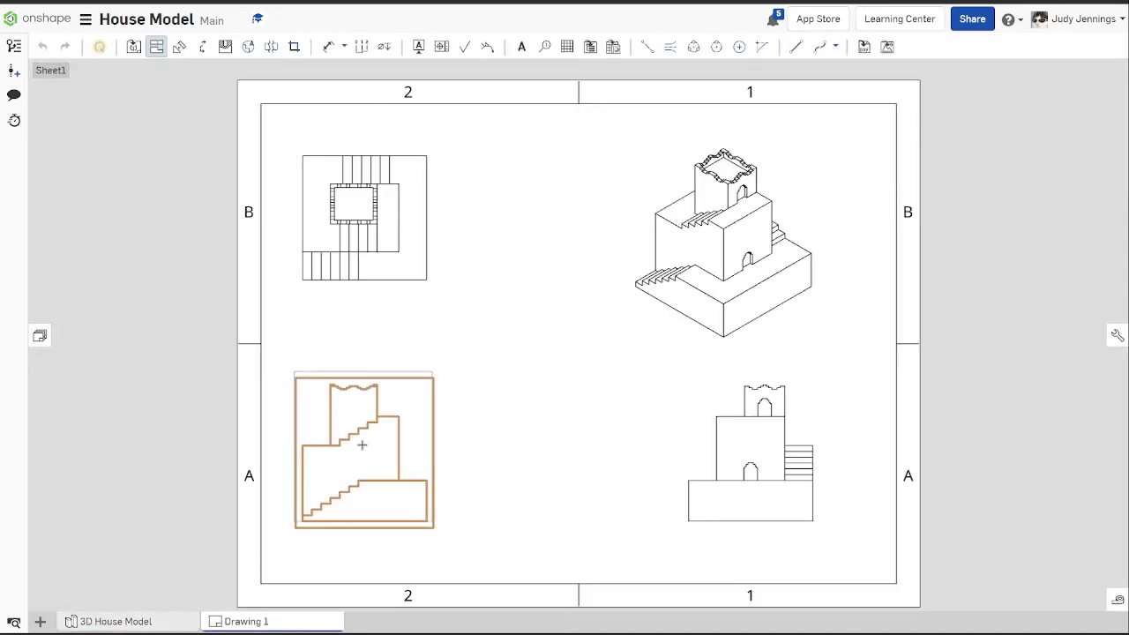
key(Escape)
drag(376, 466, 411, 459)
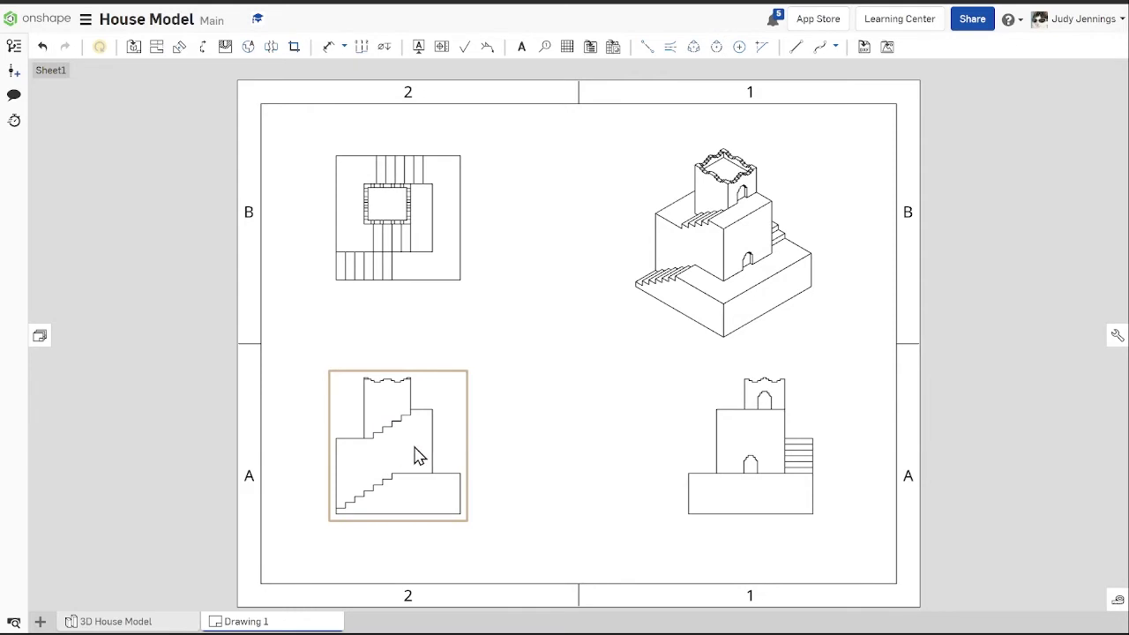
drag(421, 462, 422, 441)
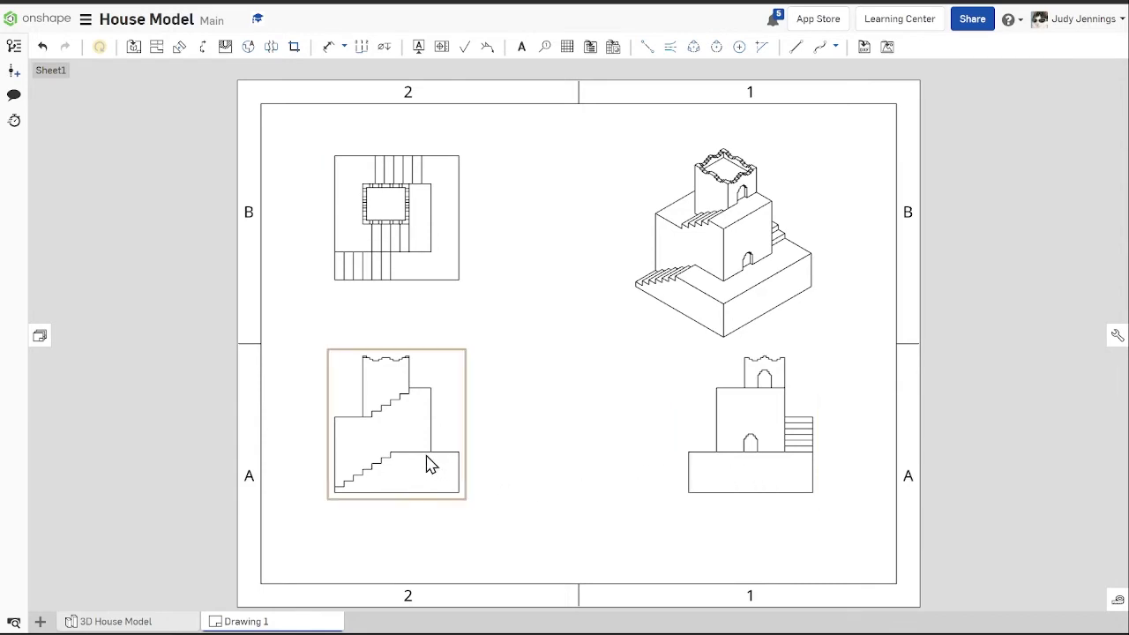
click(441, 375)
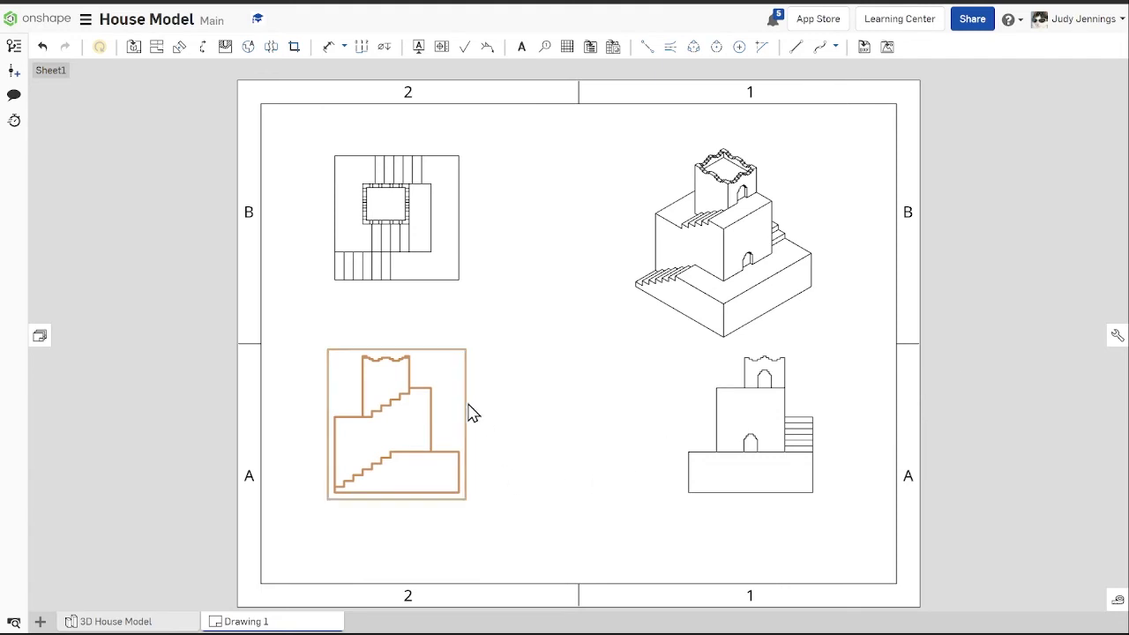
drag(436, 413, 441, 427)
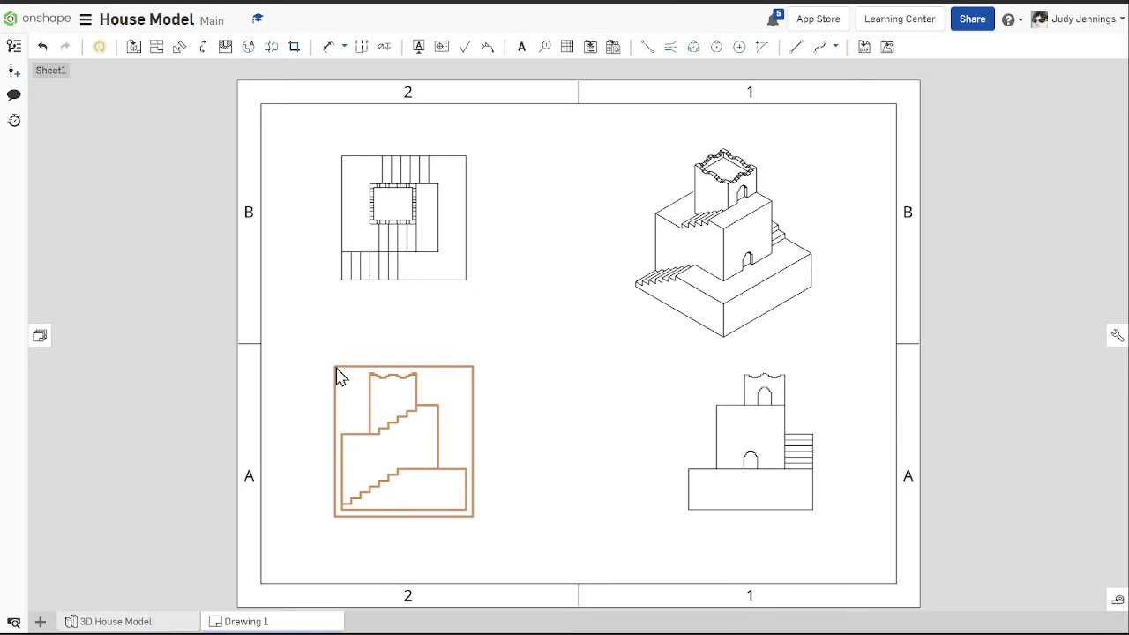
click(446, 434)
click(816, 337)
click(885, 373)
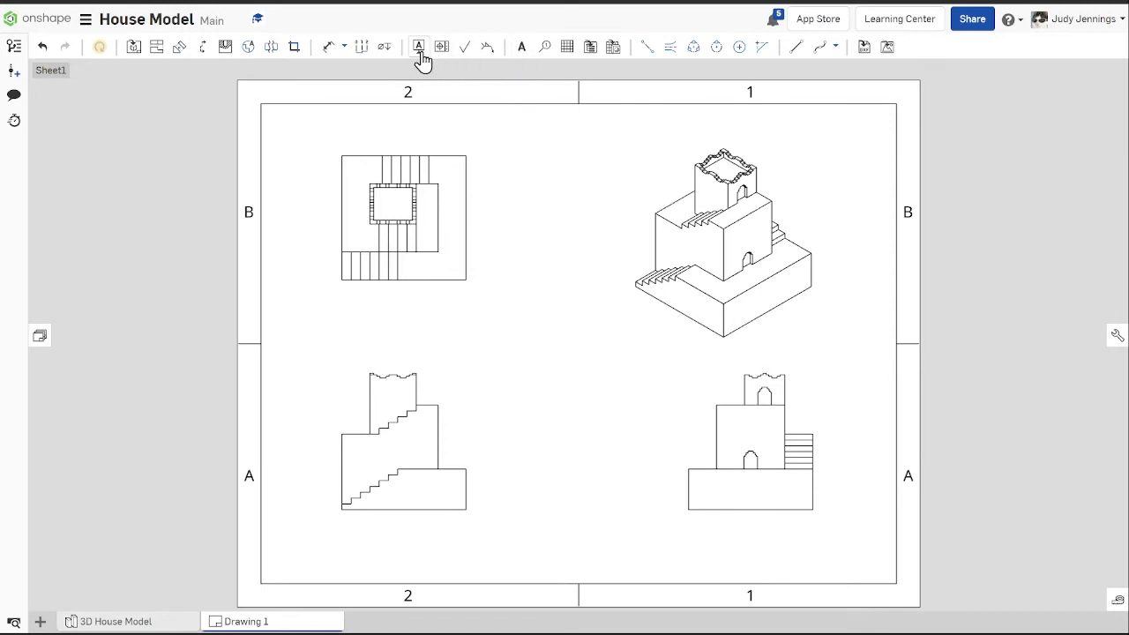
Add a FRONT VIEW note in ARMono font below the front view and widen its text box to hold one line.
click(522, 49)
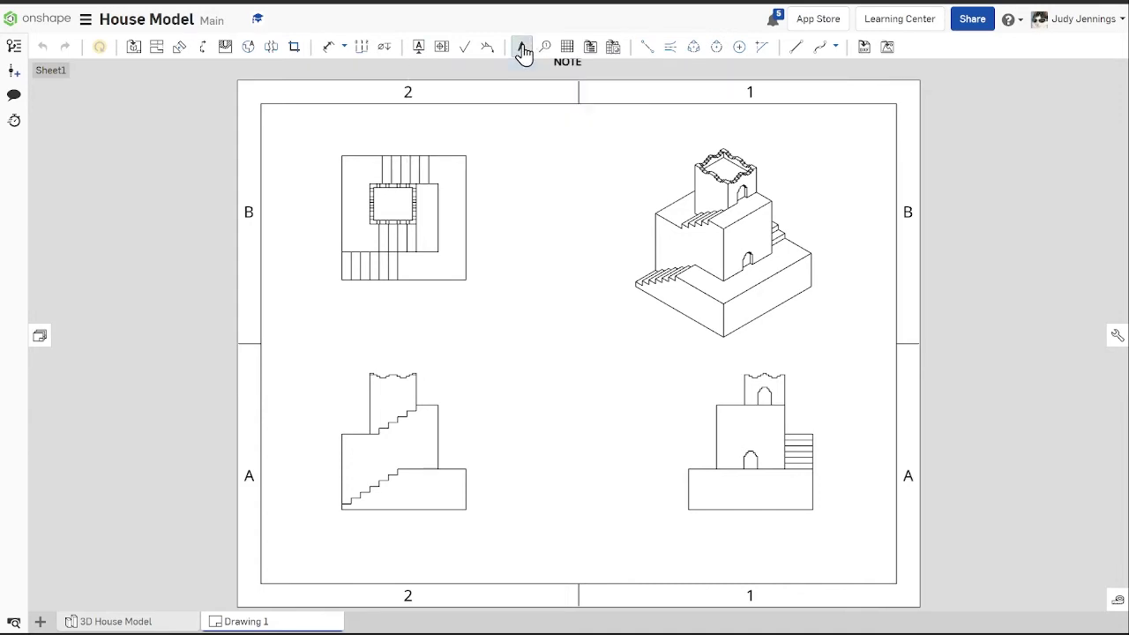
click(345, 523)
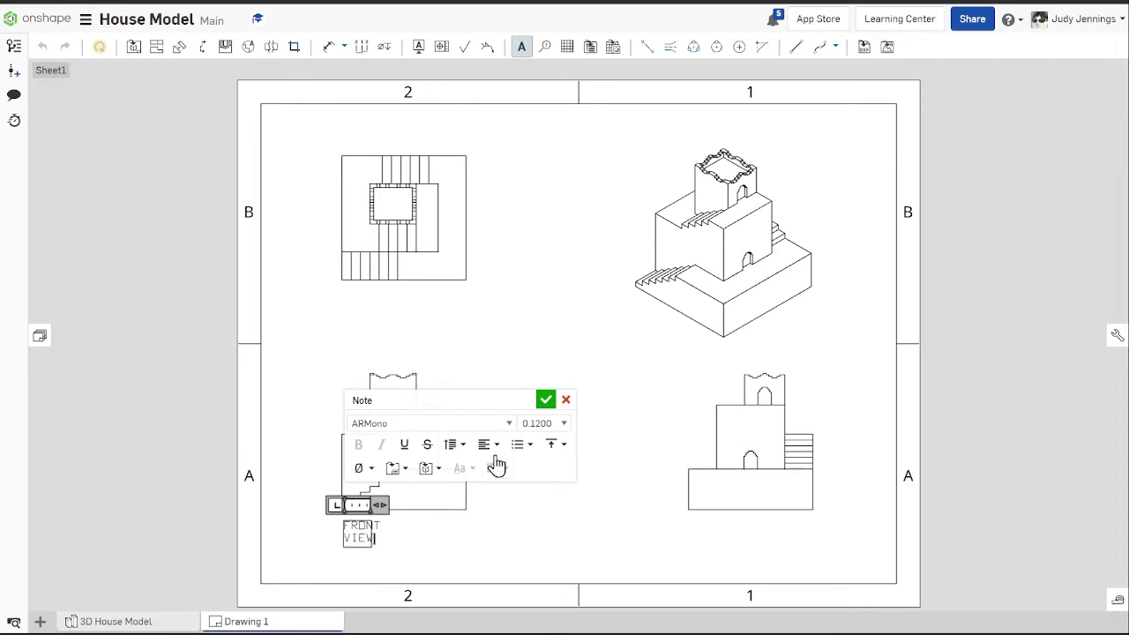
scroll(381, 504, up, 5)
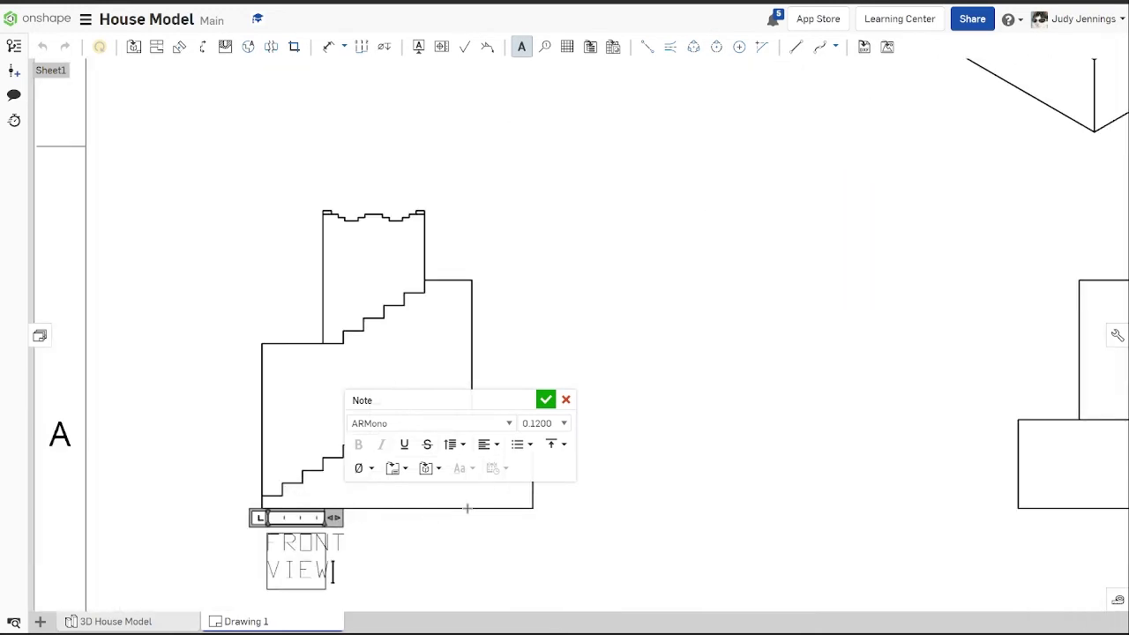
mouse_move(434, 262)
middle_down()
mouse_move(459, 265)
mouse_move(454, 294)
middle_up()
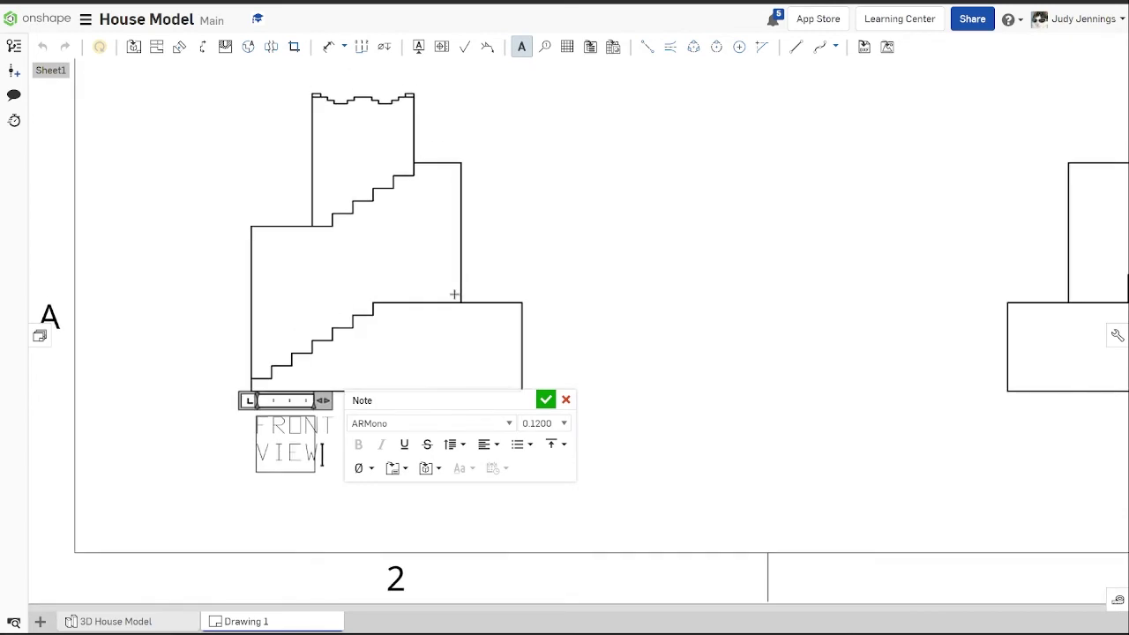
drag(319, 400, 342, 400)
drag(540, 410, 590, 404)
drag(431, 398, 503, 223)
drag(599, 402, 535, 414)
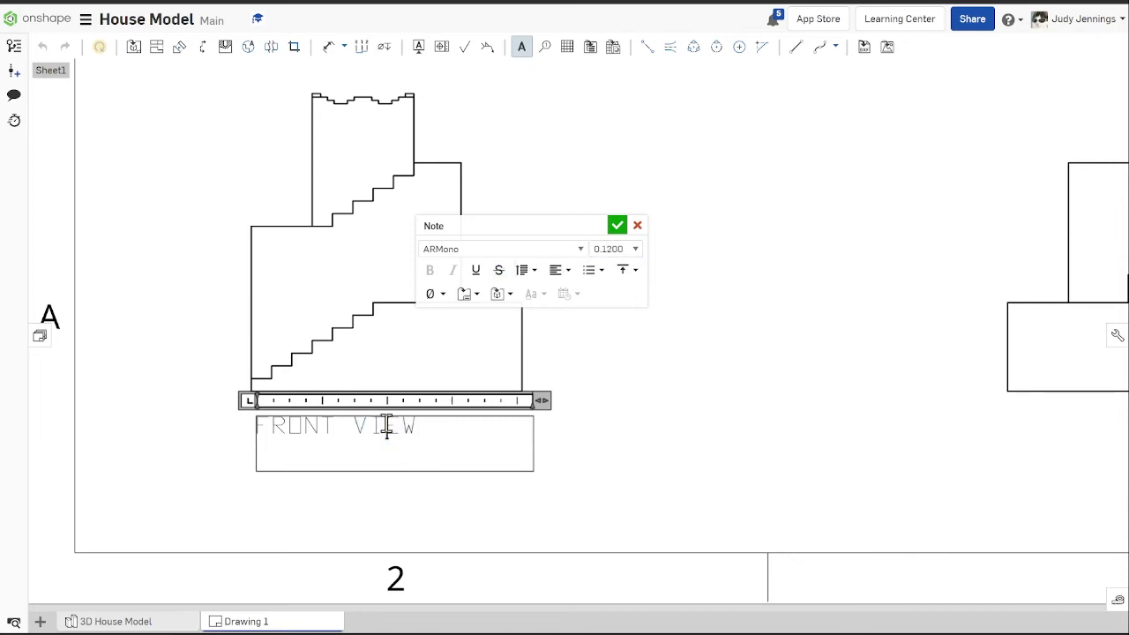
Set the FRONT VIEW note's text height to 0.15 and accept the note.
drag(436, 423, 251, 421)
key(ctrl+c)
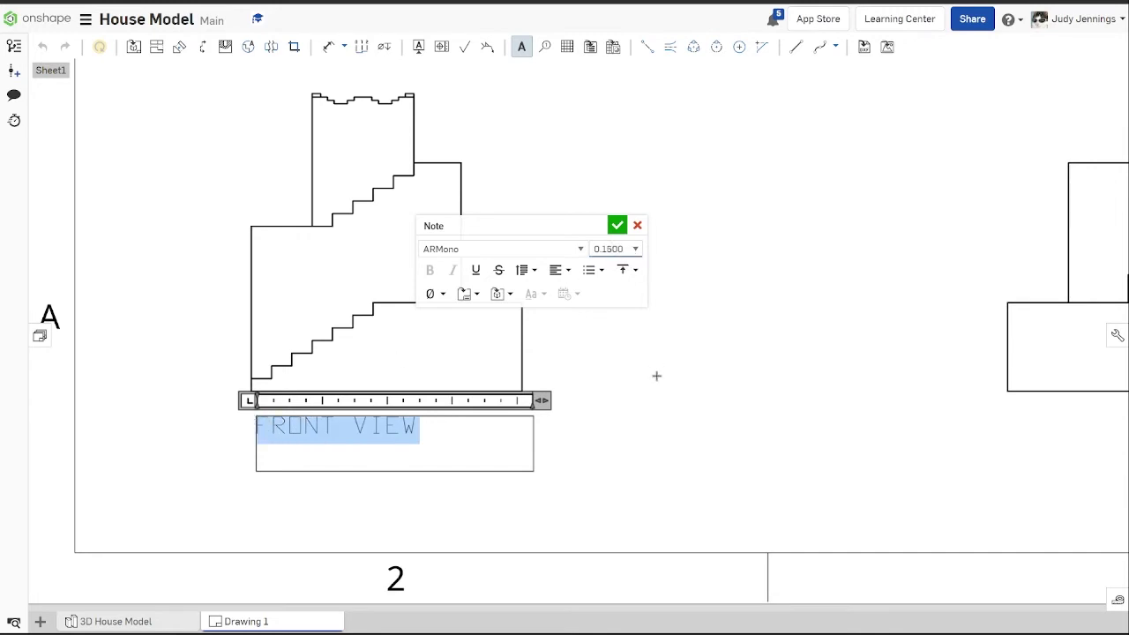
click(616, 227)
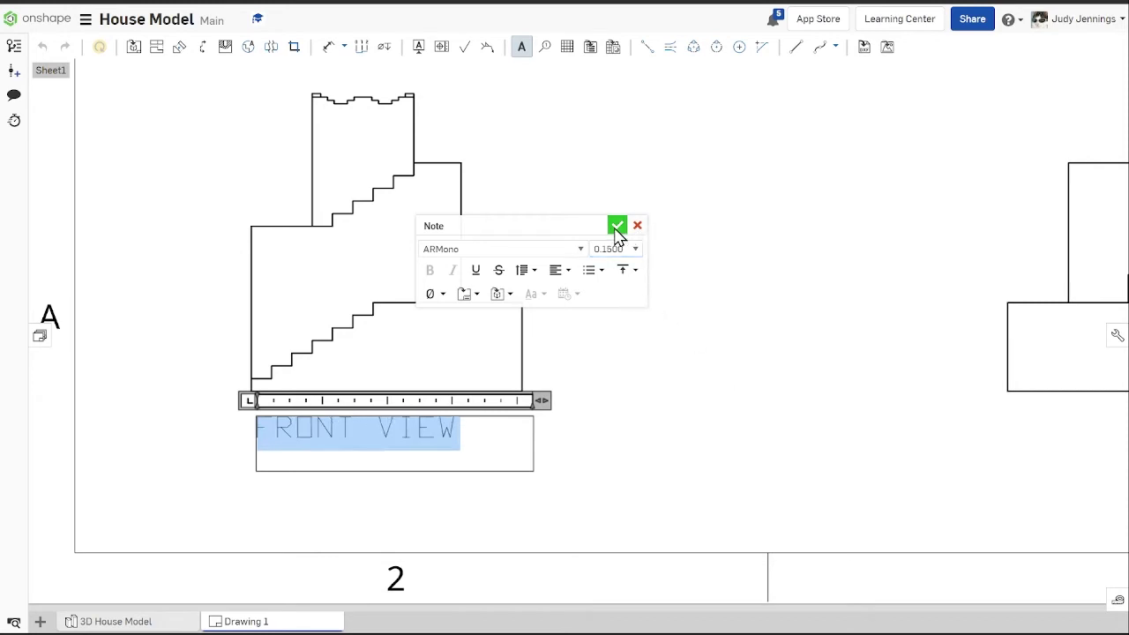
scroll(488, 509, down, 3)
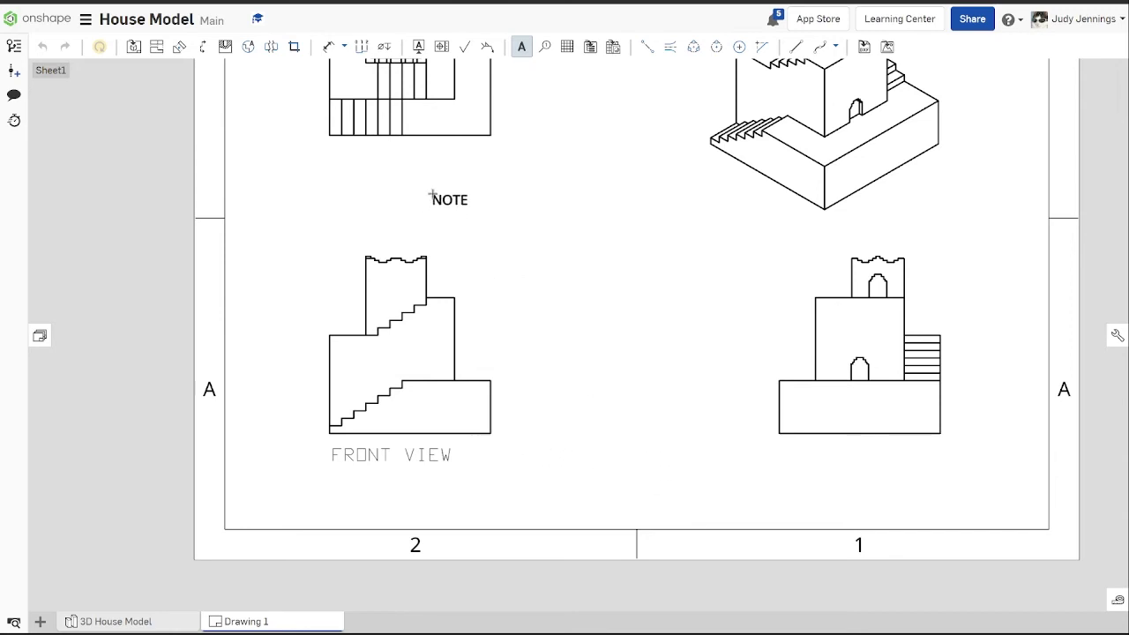
click(347, 163)
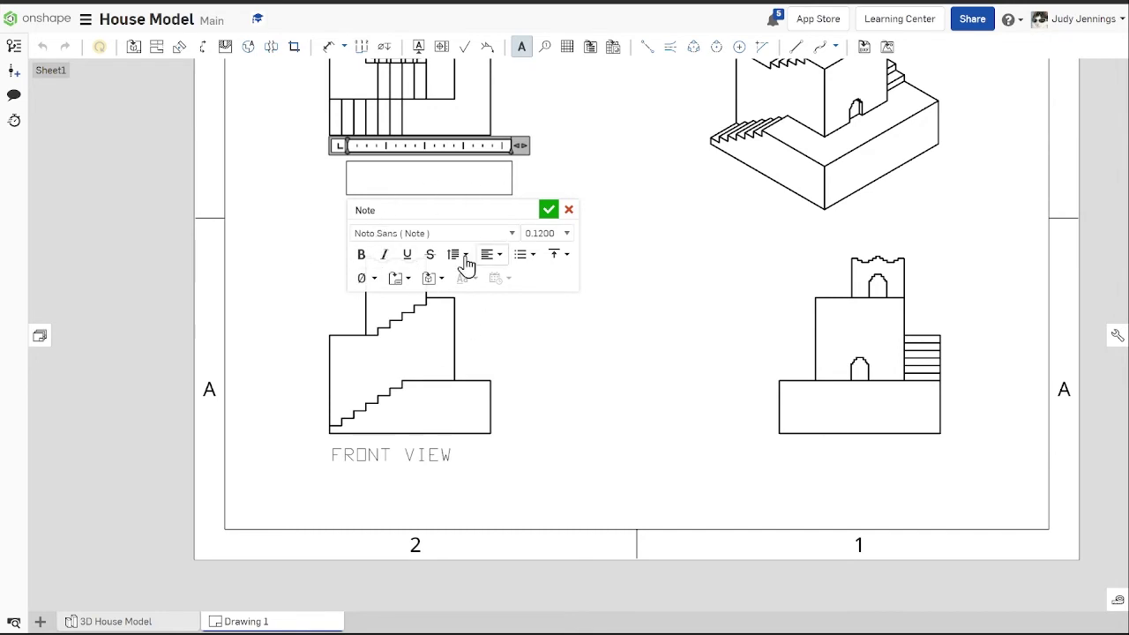
click(572, 212)
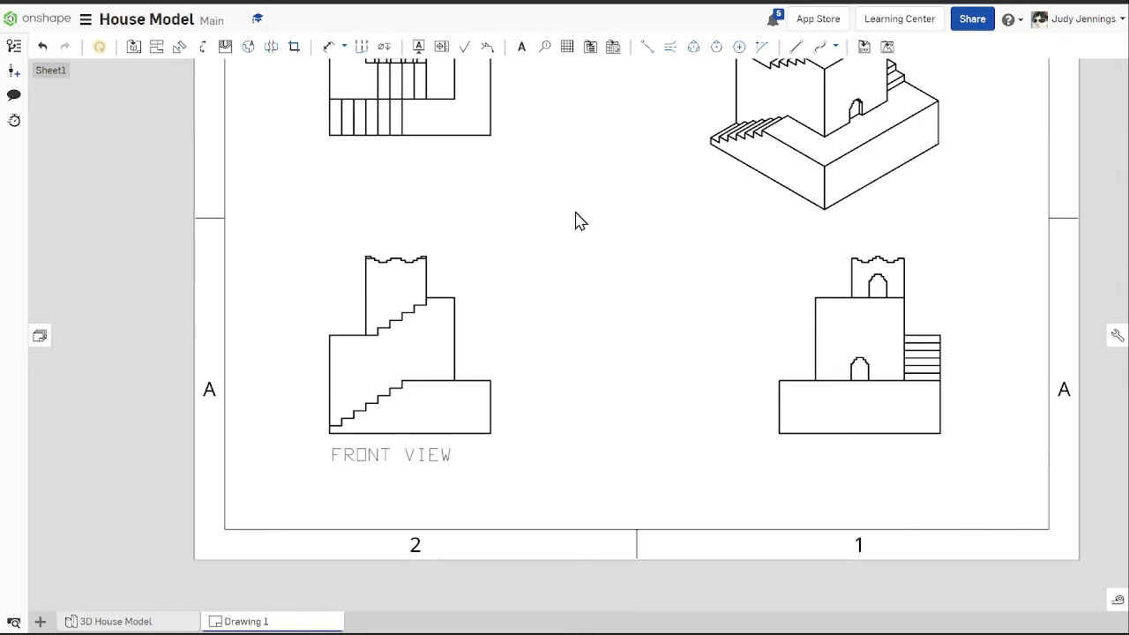
Duplicate the FRONT VIEW note and place the copy just below the top view, aligned with its left edge.
click(432, 459)
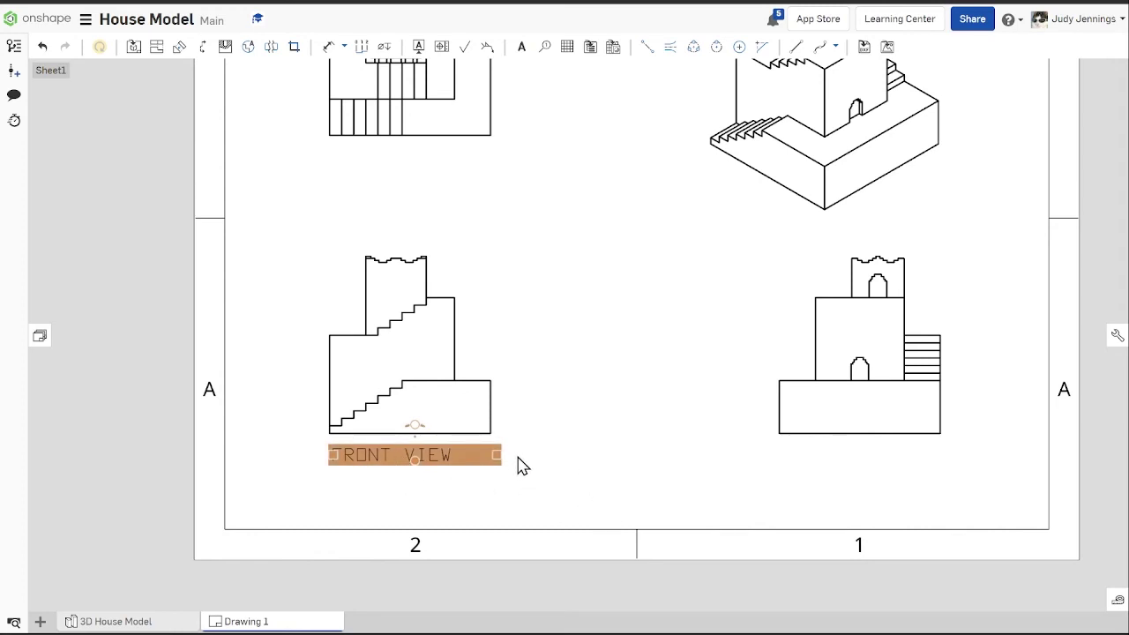
key(ctrl+v)
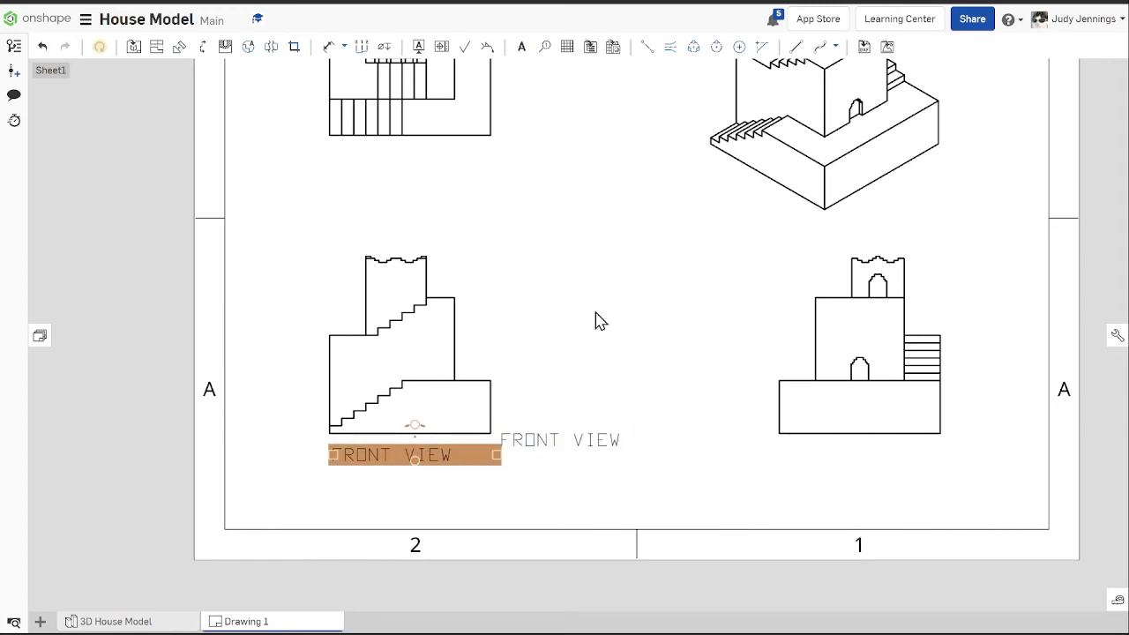
click(604, 298)
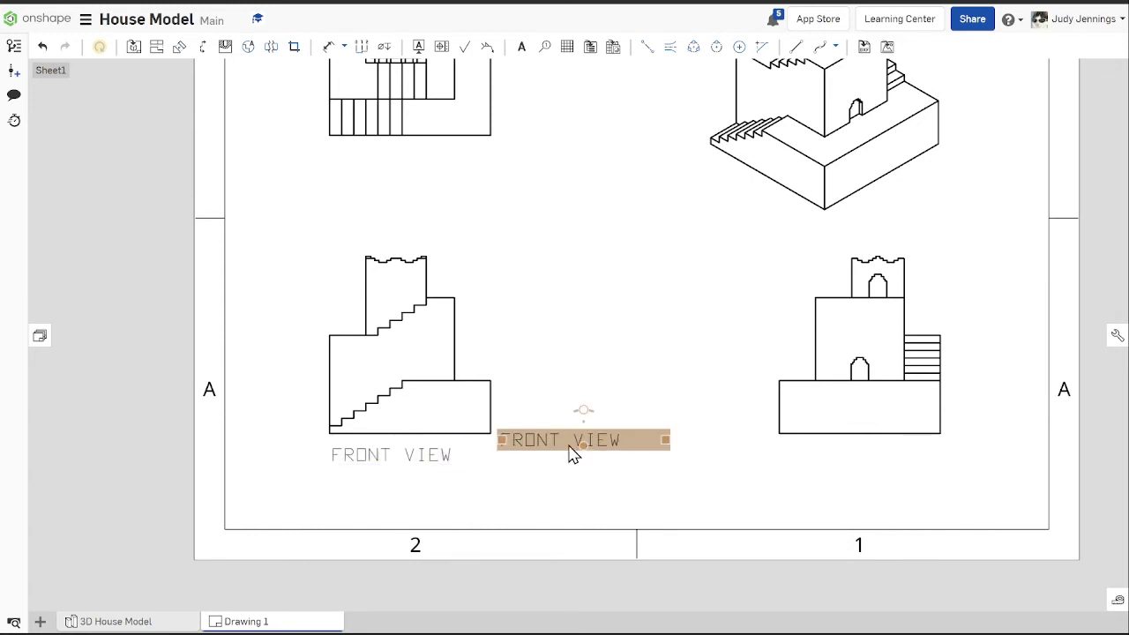
mouse_move(571, 451)
mouse_down()
mouse_move(494, 192)
mouse_move(373, 171)
mouse_move(403, 171)
mouse_up()
scroll(421, 236, down, 3)
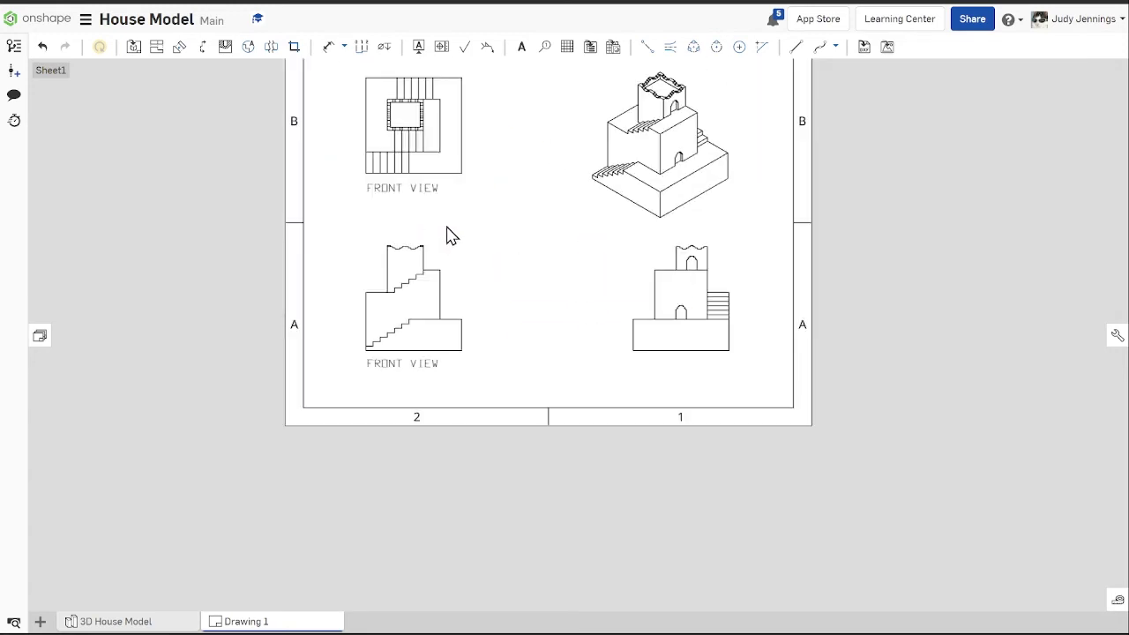
middle_drag(447, 235, 471, 421)
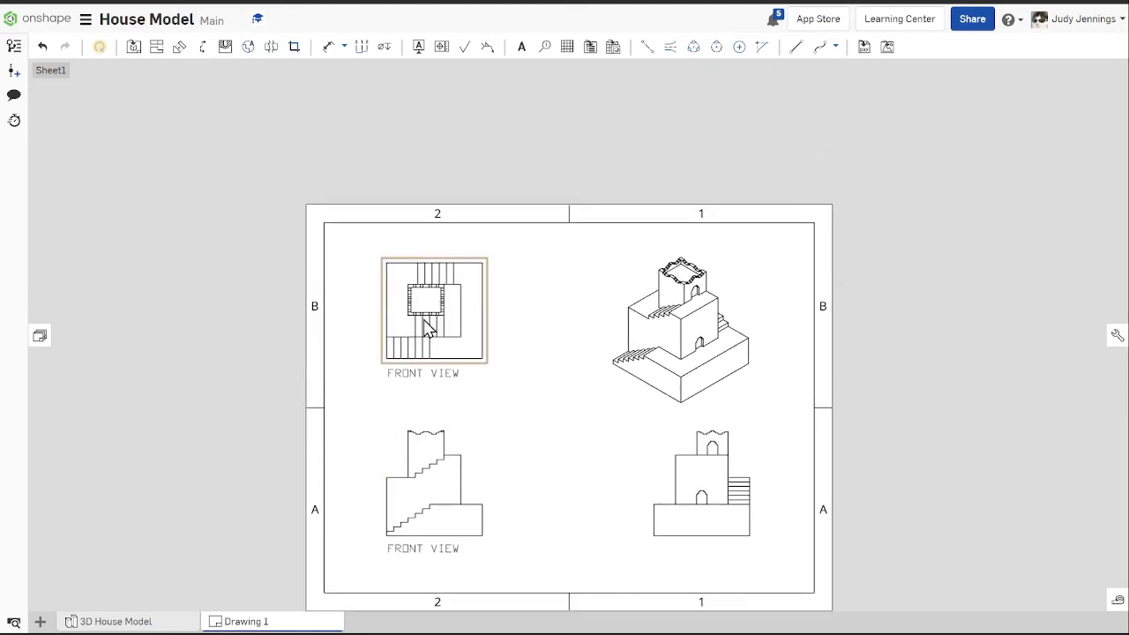
Change the text of the note below the top view to TOP VIEW.
double_click(415, 376)
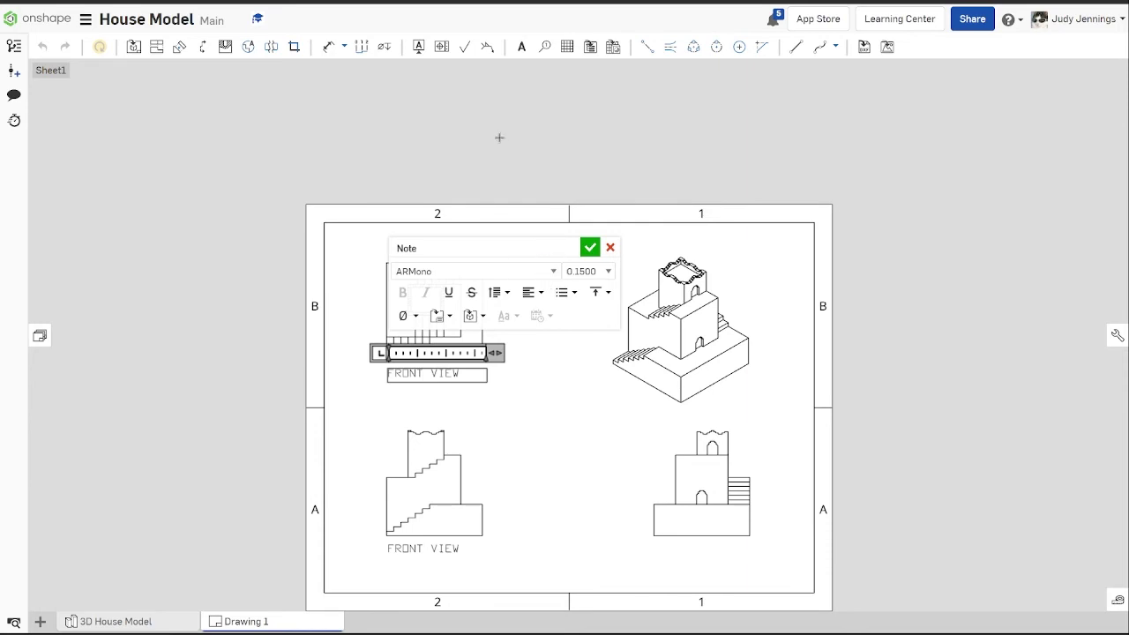
key(BackSpace)
key(BackSpace)
key(BackSpace)
click(590, 247)
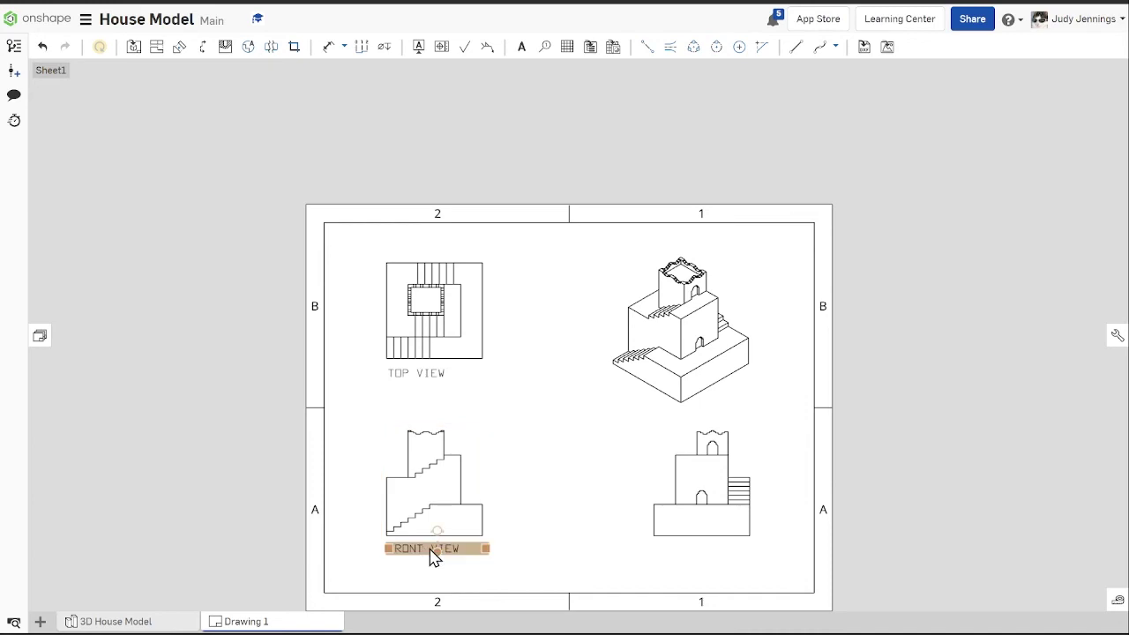
Place a copy of the FRONT VIEW note below the right-side view and change its text to SIDE VIEW.
drag(432, 554, 723, 559)
double_click(696, 548)
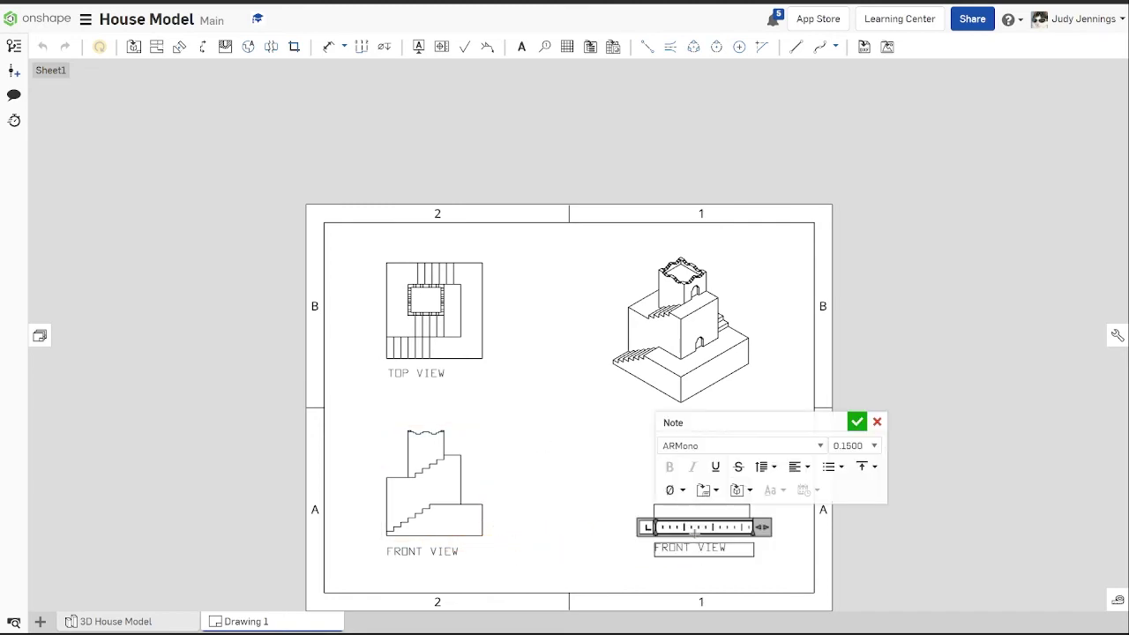
scroll(708, 455, up, 5)
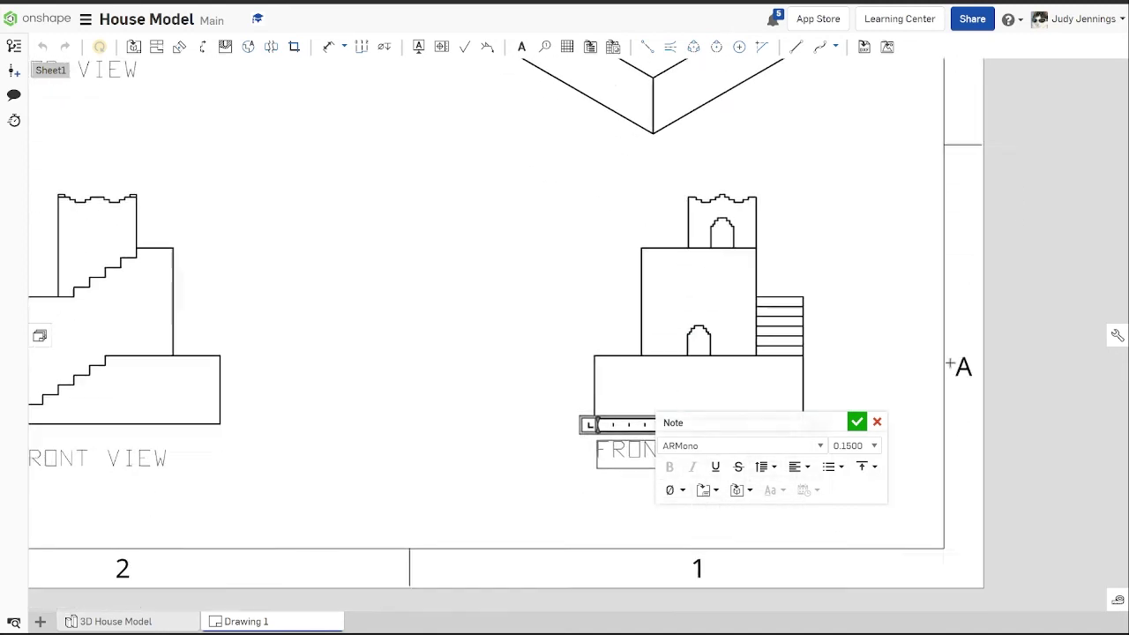
middle_drag(892, 352, 772, 365)
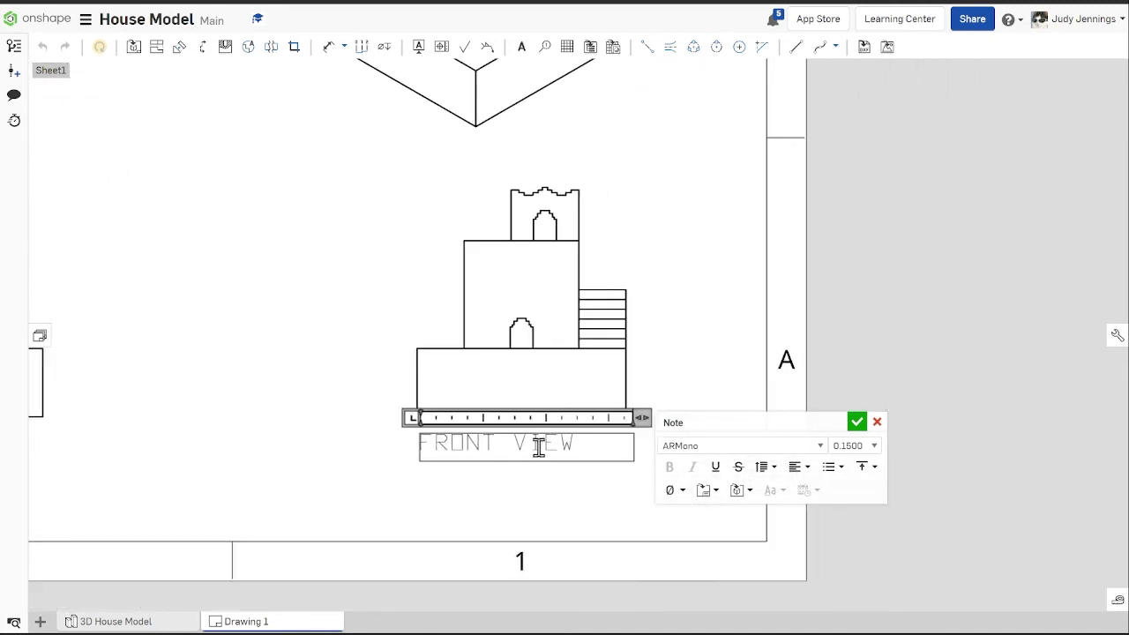
key(BackSpace)
key(BackSpace)
key(BackSpace)
key(BackSpace)
key(BackSpace)
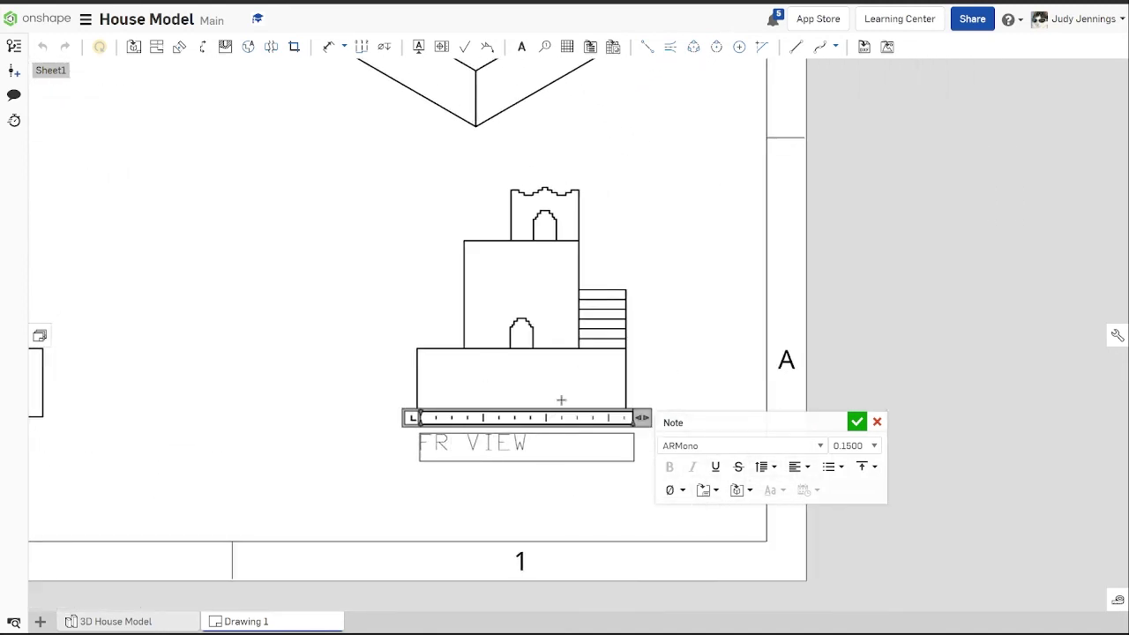
text(SIDE)
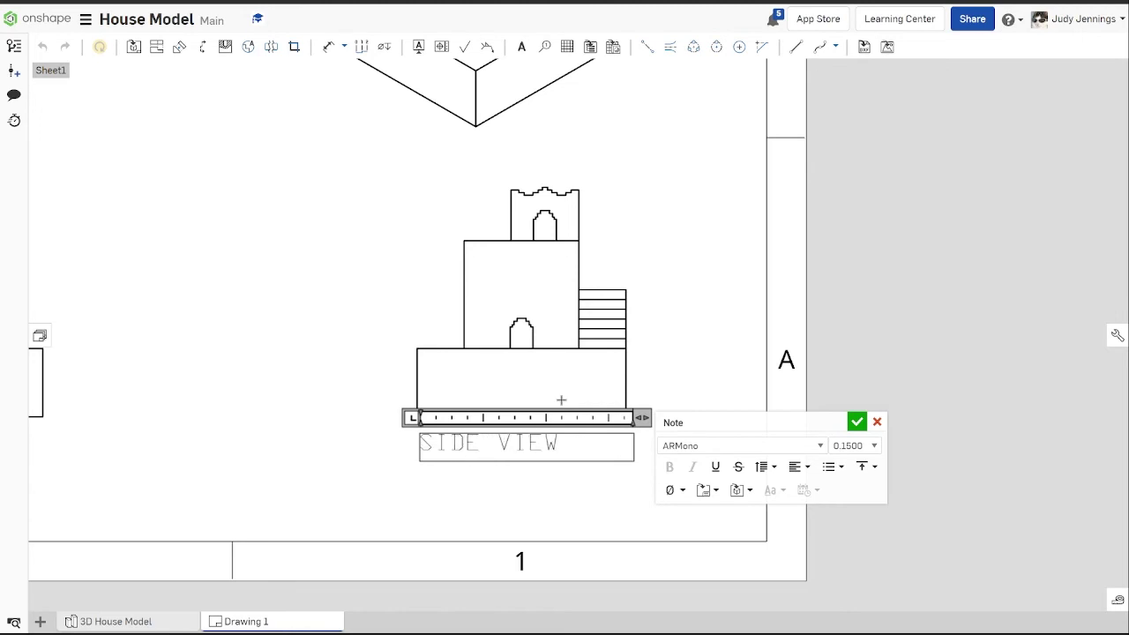
click(857, 423)
Move the isometric view slightly up and right, and align the FRONT VIEW and SIDE VIEW notes with each other.
scroll(856, 432, down, 5)
mouse_move(849, 330)
middle_down()
mouse_move(946, 397)
mouse_move(935, 376)
middle_up()
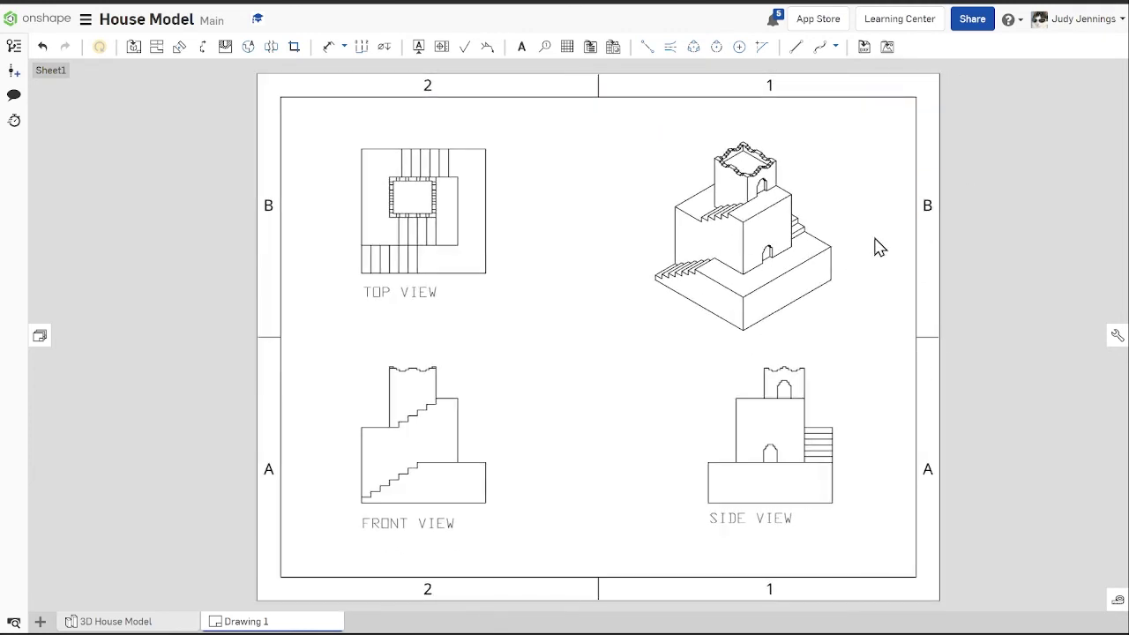
drag(832, 221, 850, 202)
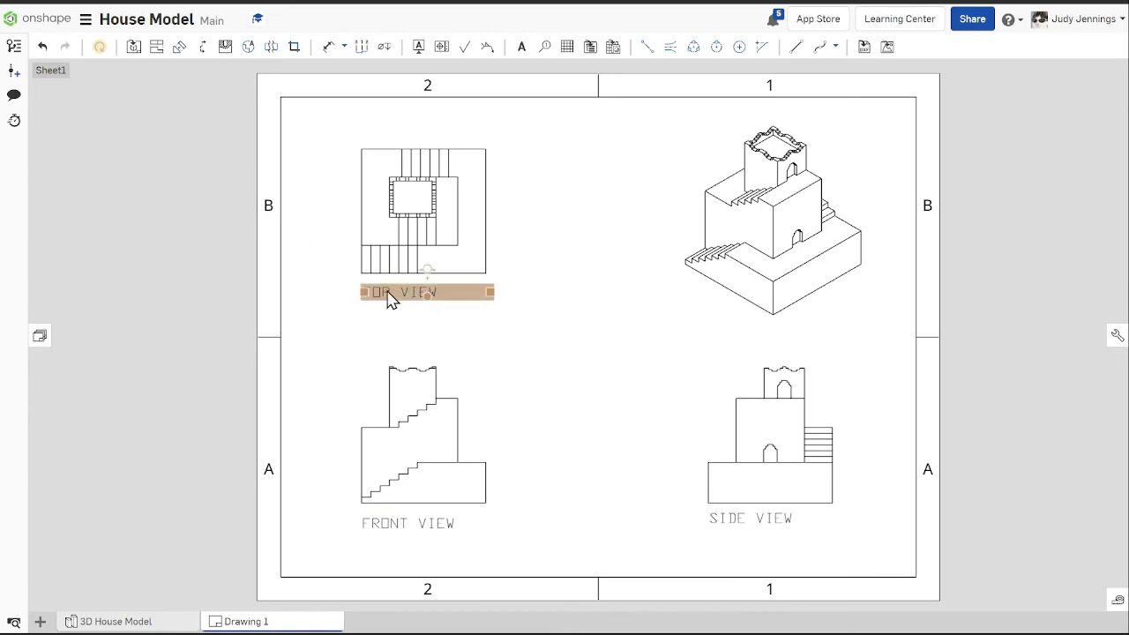
mouse_move(403, 524)
mouse_down()
mouse_move(394, 521)
mouse_move(403, 524)
mouse_up()
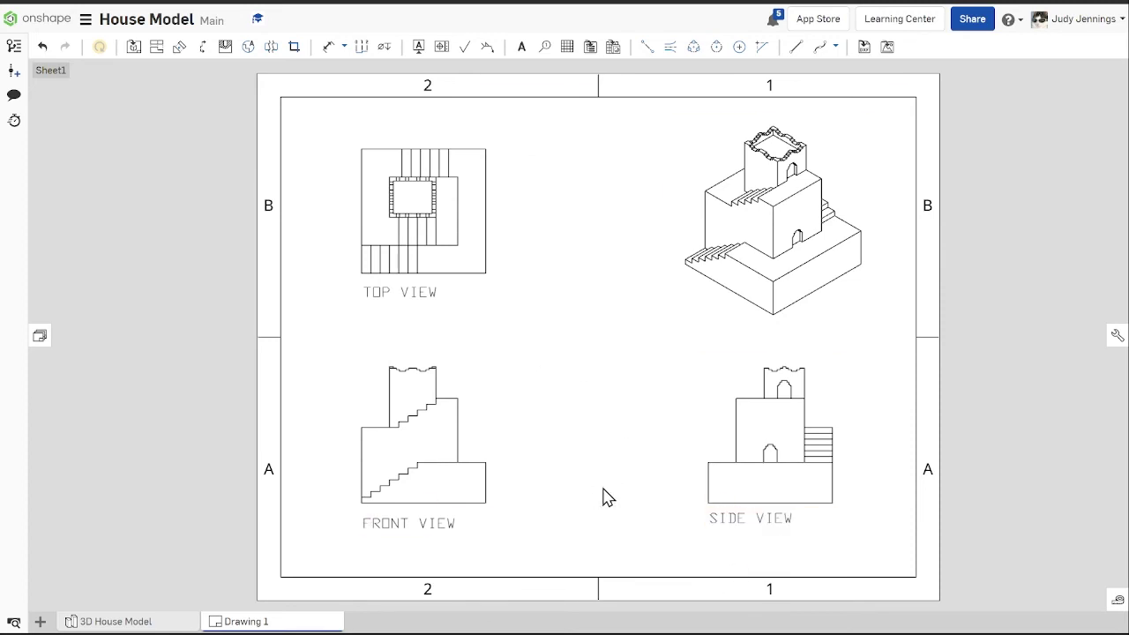
drag(748, 535, 749, 539)
Rename the Drawing 1 tab to Multiview.
right_click(246, 624)
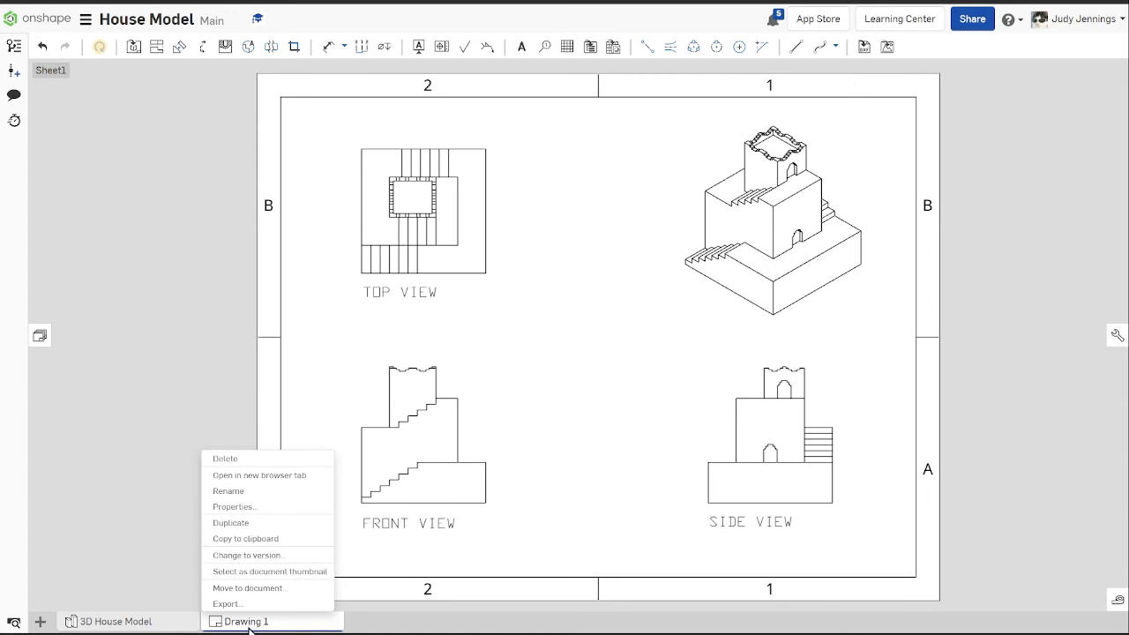
click(265, 493)
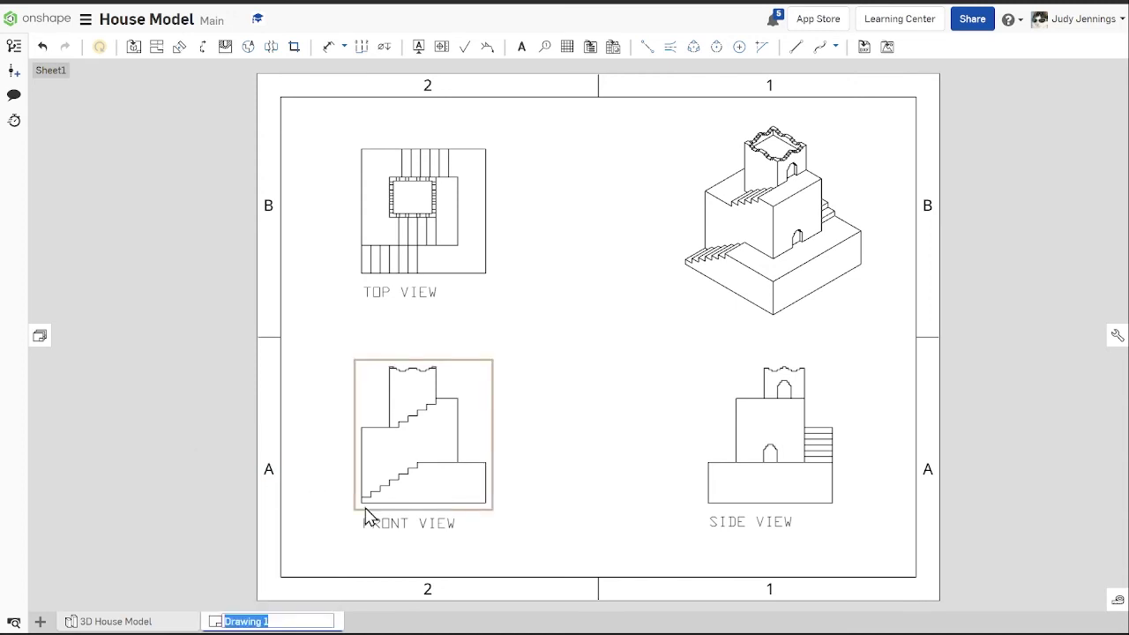
text(m)
key(Return)
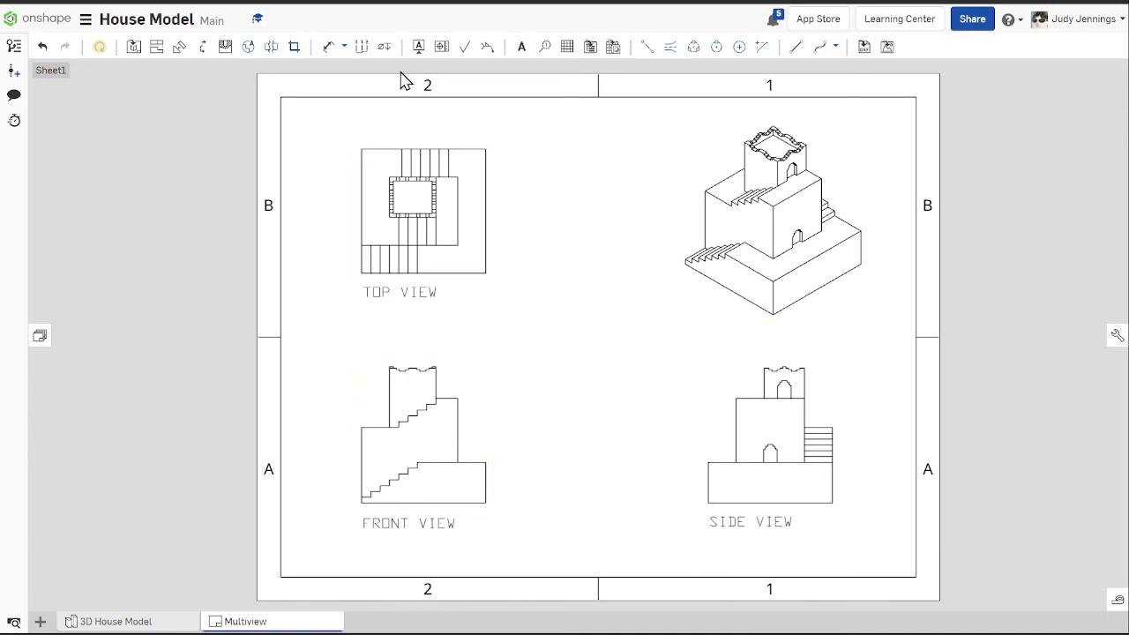
Try a vertical dimension on the top view's right edge with its value centered, and delete that dimension.
click(328, 46)
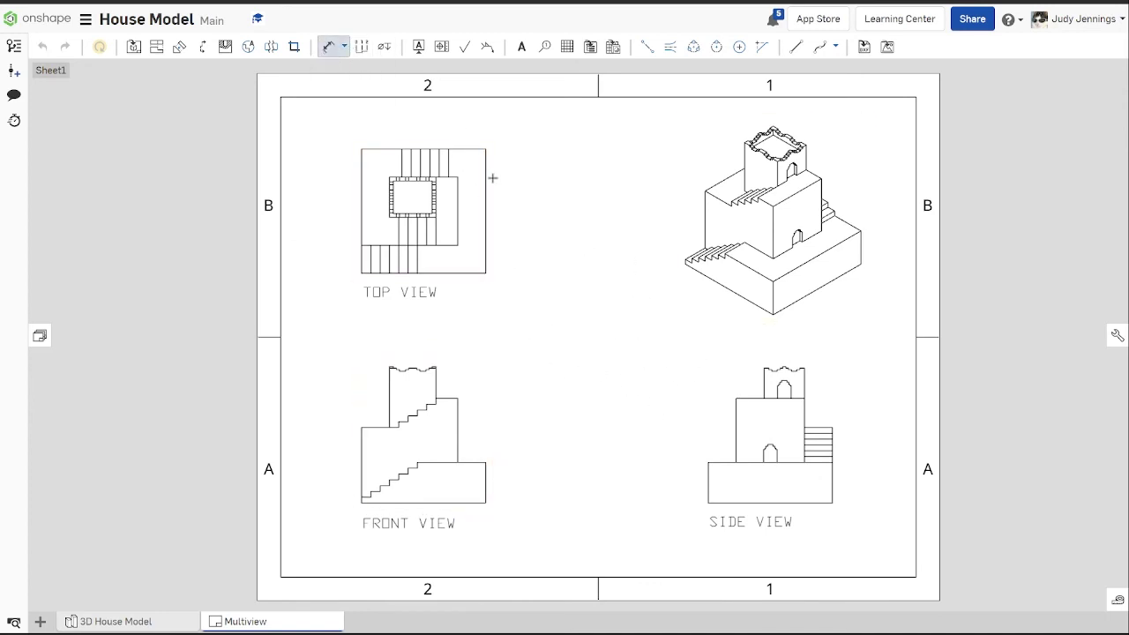
click(486, 178)
click(524, 235)
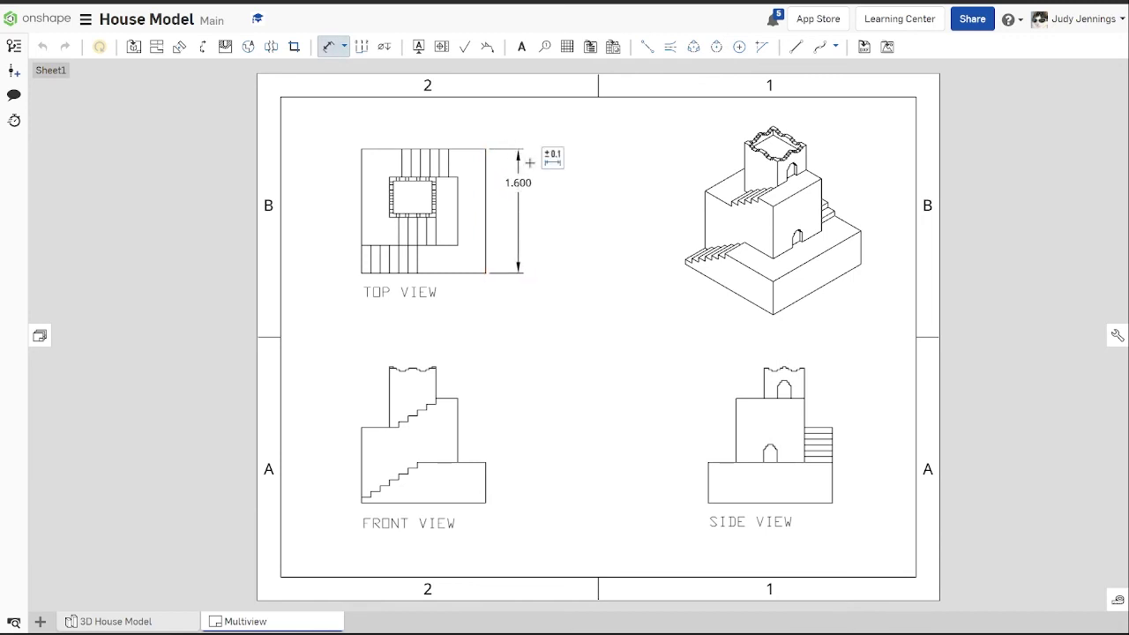
key(Escape)
drag(528, 182, 516, 204)
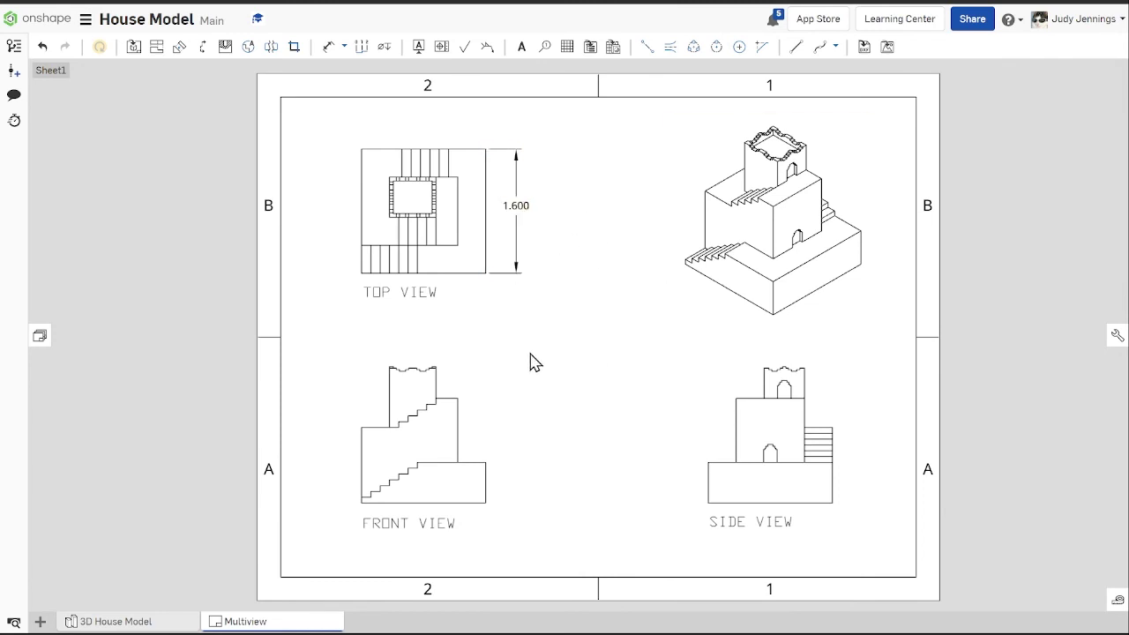
click(516, 205)
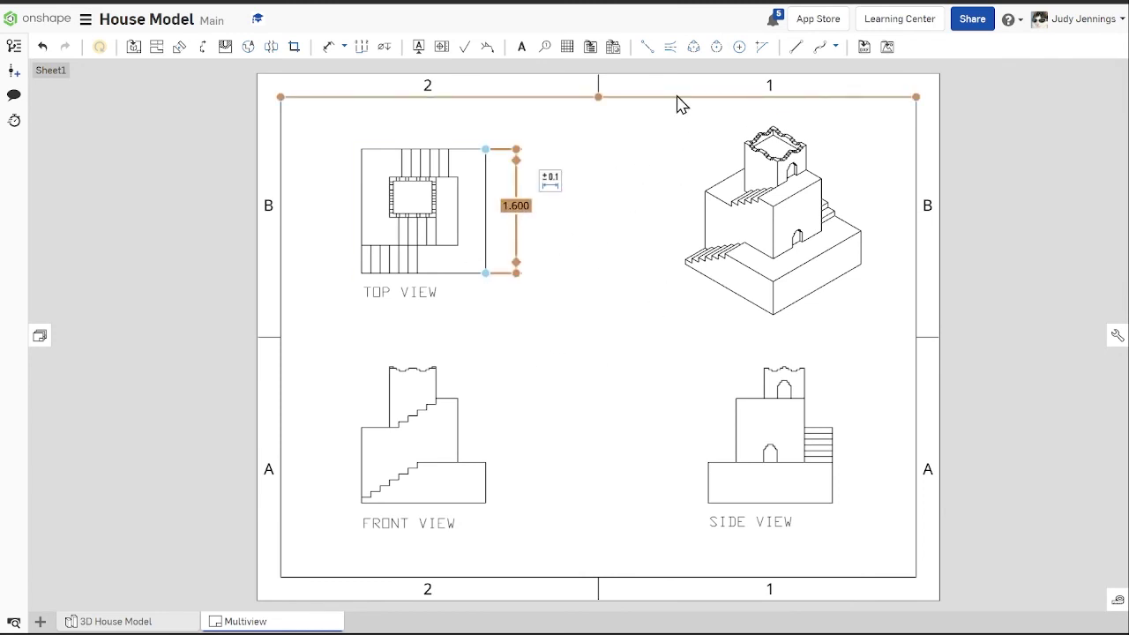
key(Delete)
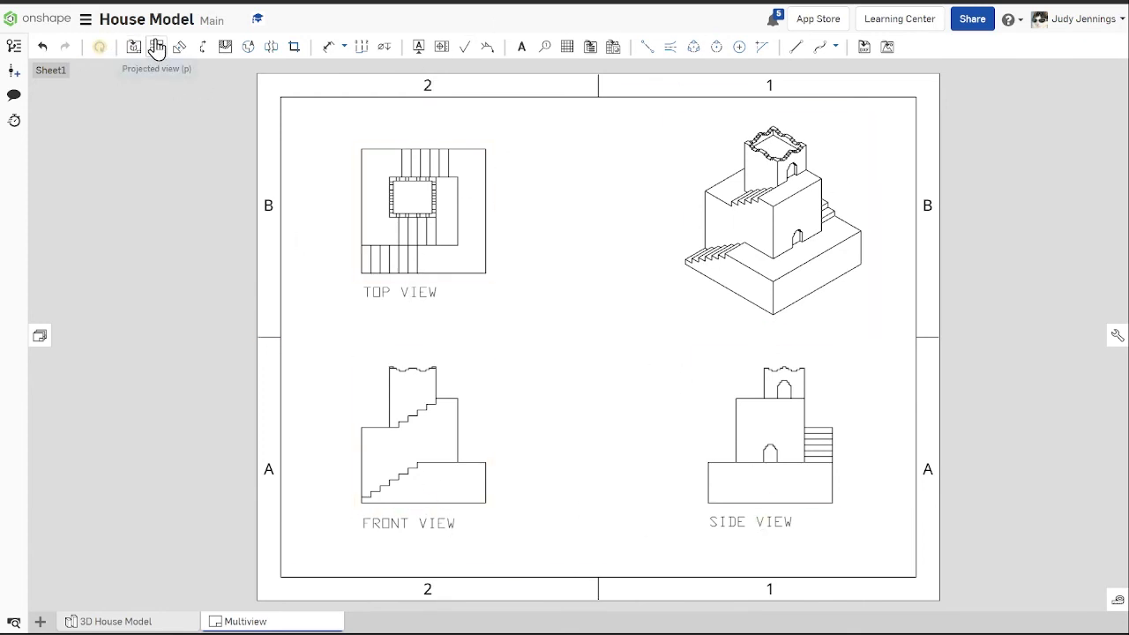
Open the print output of the Multiview drawing.
click(415, 292)
click(85, 22)
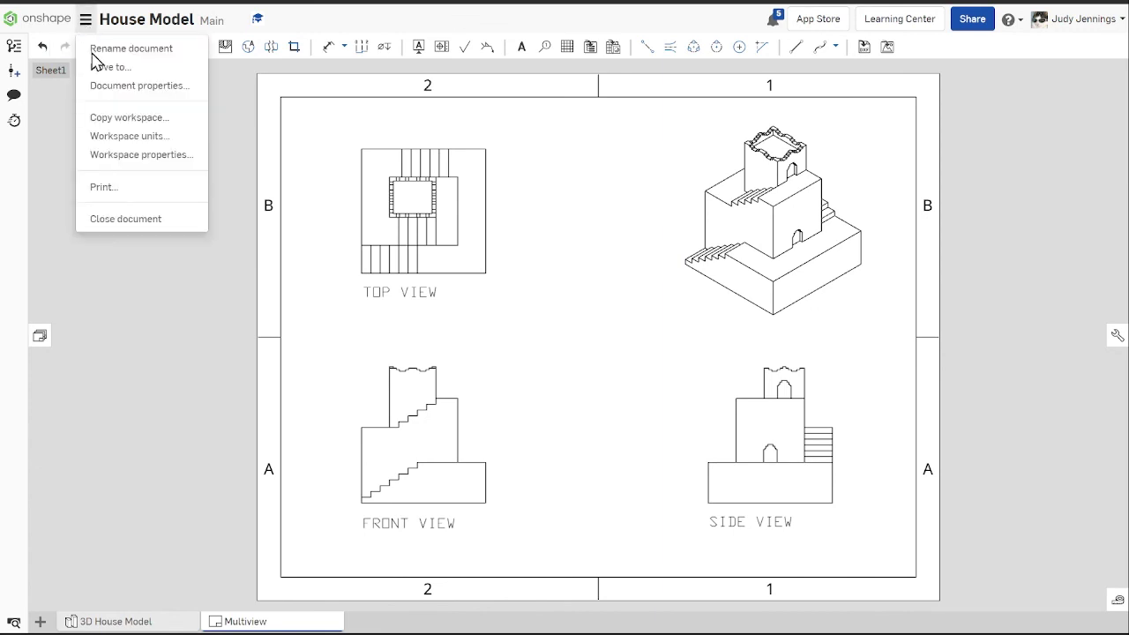
click(155, 189)
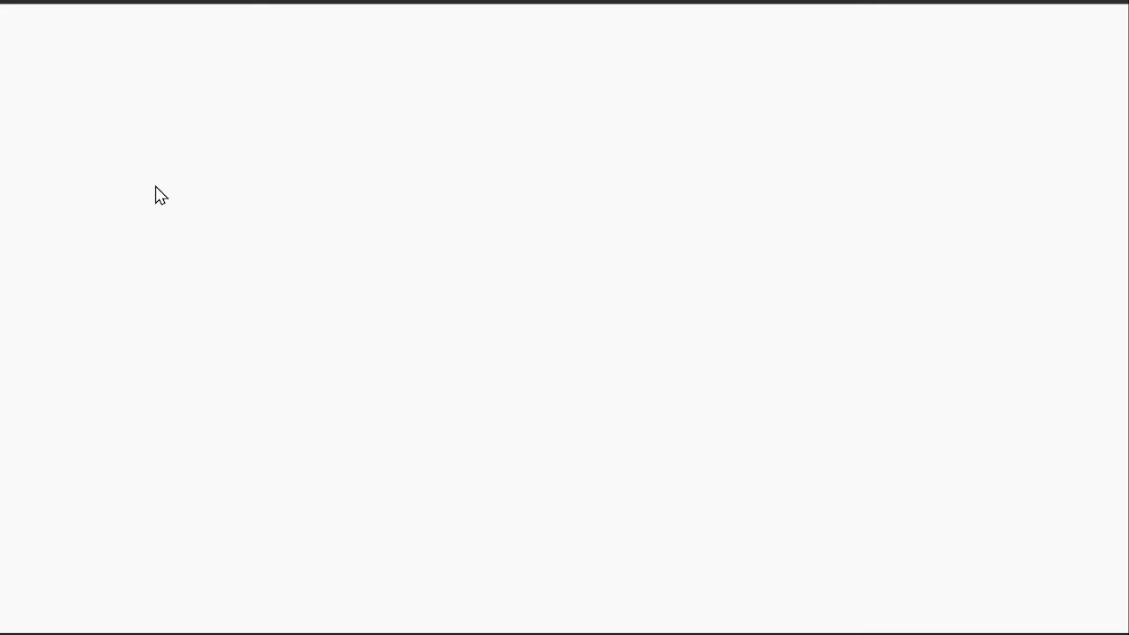